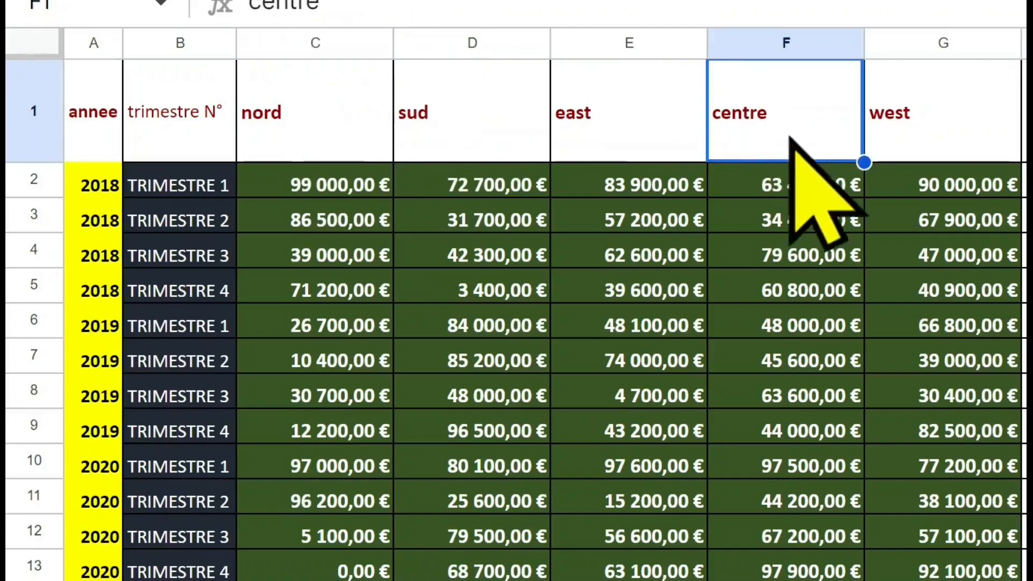
{"action": "key", "text": "Down"}
{"action": "left_click", "coordinate": [904, 215]}
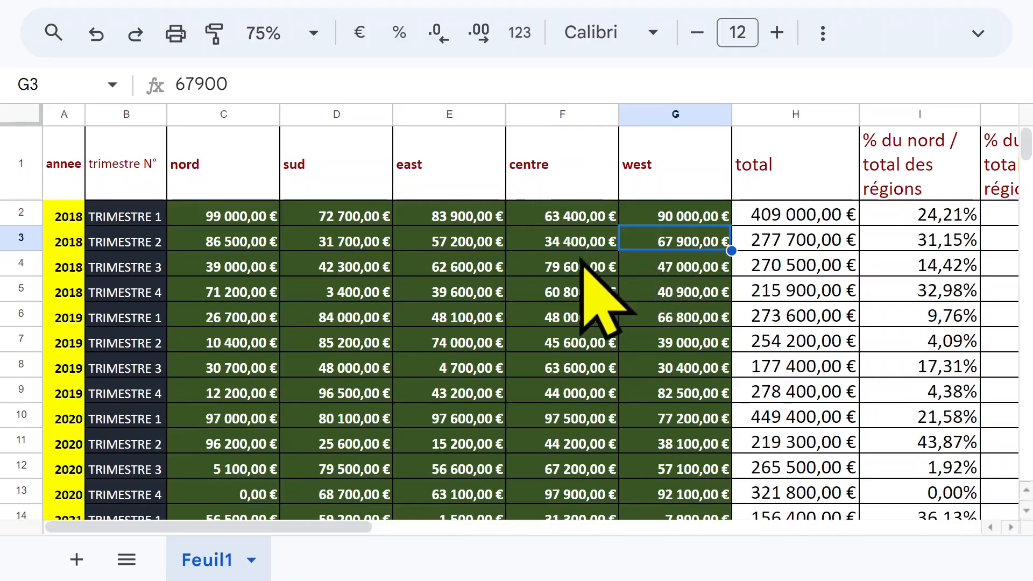
{"action": "left_click", "coordinate": [559, 215]}
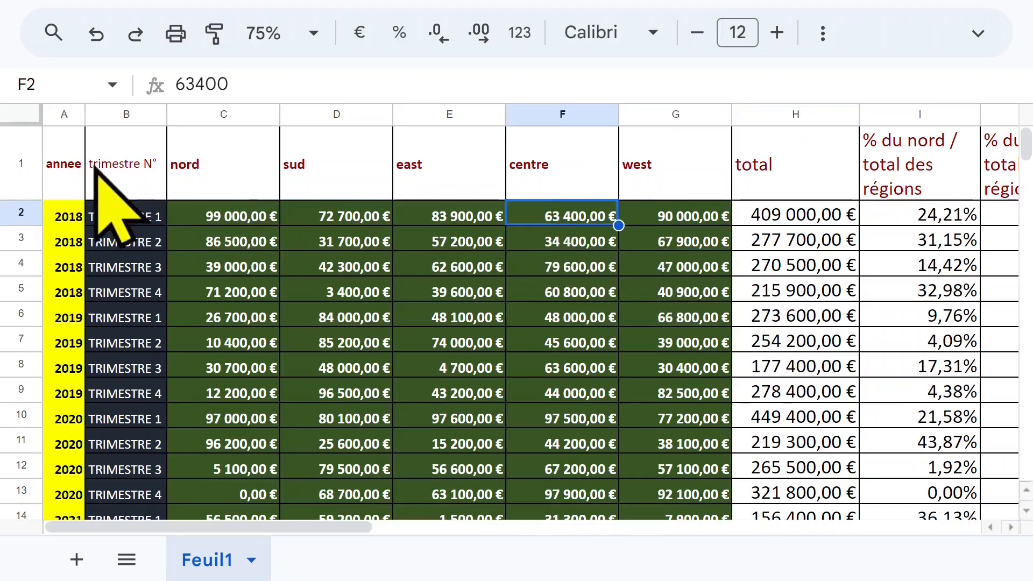
{"action": "left_click", "coordinate": [64, 171]}
{"action": "left_click", "coordinate": [138, 185]}
{"action": "left_click", "coordinate": [218, 182]}
- Create a pivot table on a new sheet from Feuil1 range A1:G17 and name that sheet tcd1
{"action": "left_click_drag", "start_coordinate": [70, 173], "coordinate": [694, 178]}
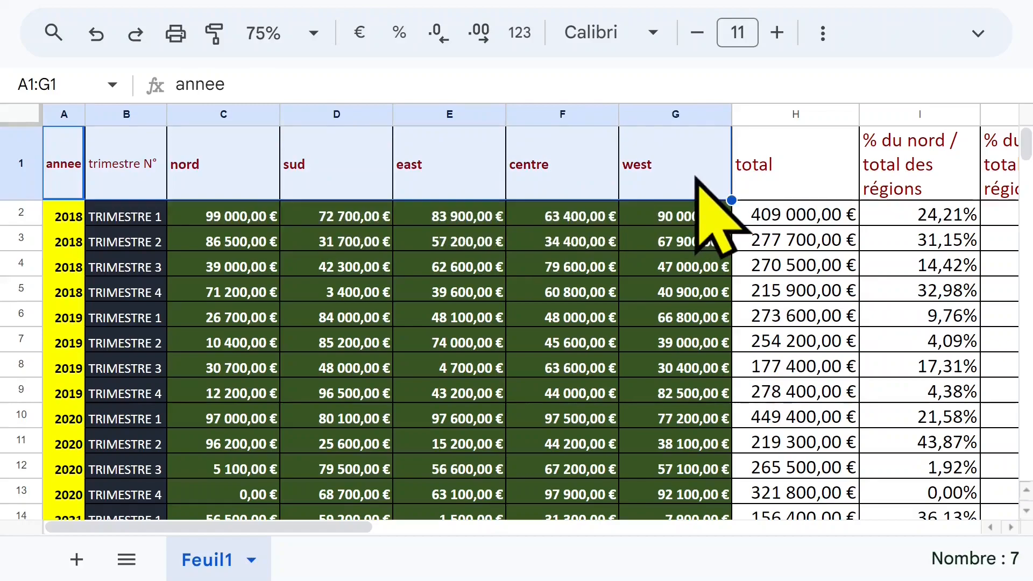
{"action": "key", "text": "ctrl+shift+Down"}
{"action": "key", "text": "ctrl+shift+f"}
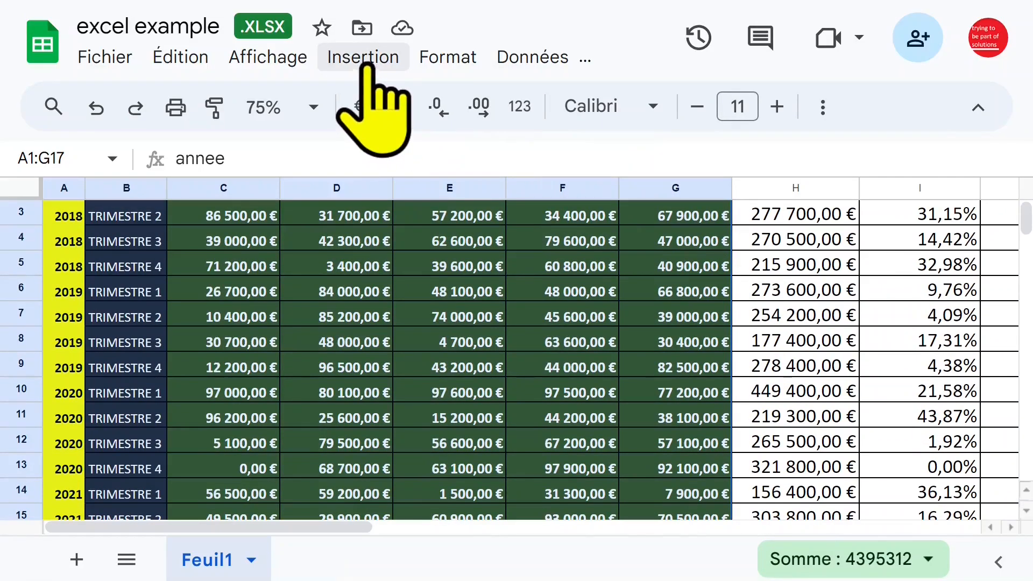
{"action": "left_click", "coordinate": [363, 57]}
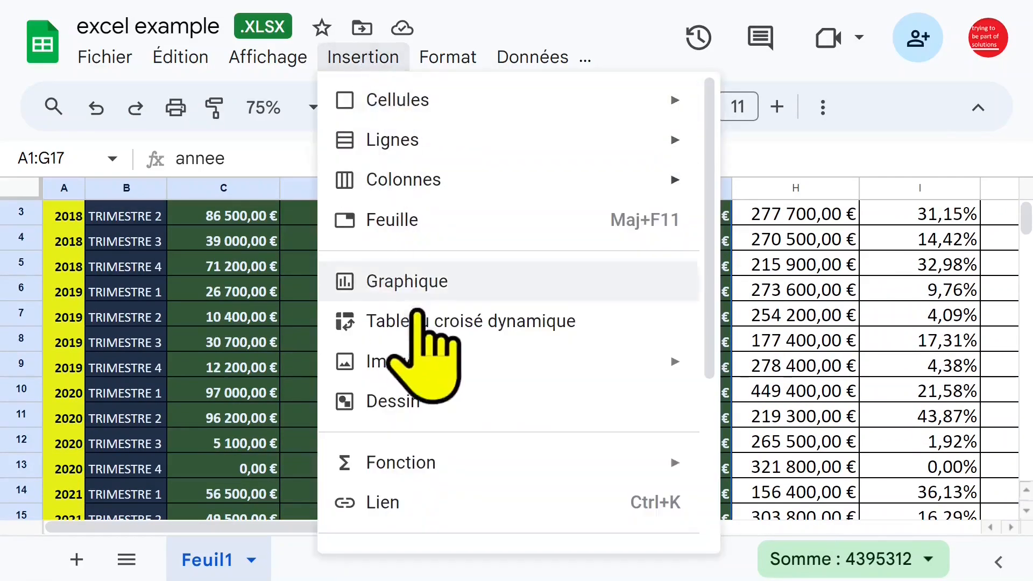
{"action": "left_click", "coordinate": [439, 322]}
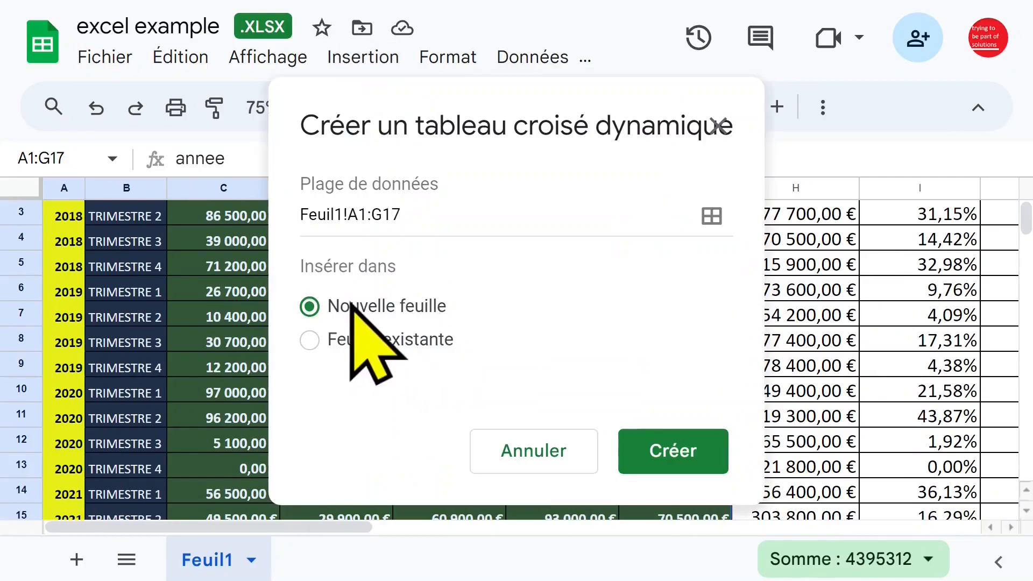
{"action": "left_click", "coordinate": [659, 451]}
{"action": "double_click", "coordinate": [489, 561]}
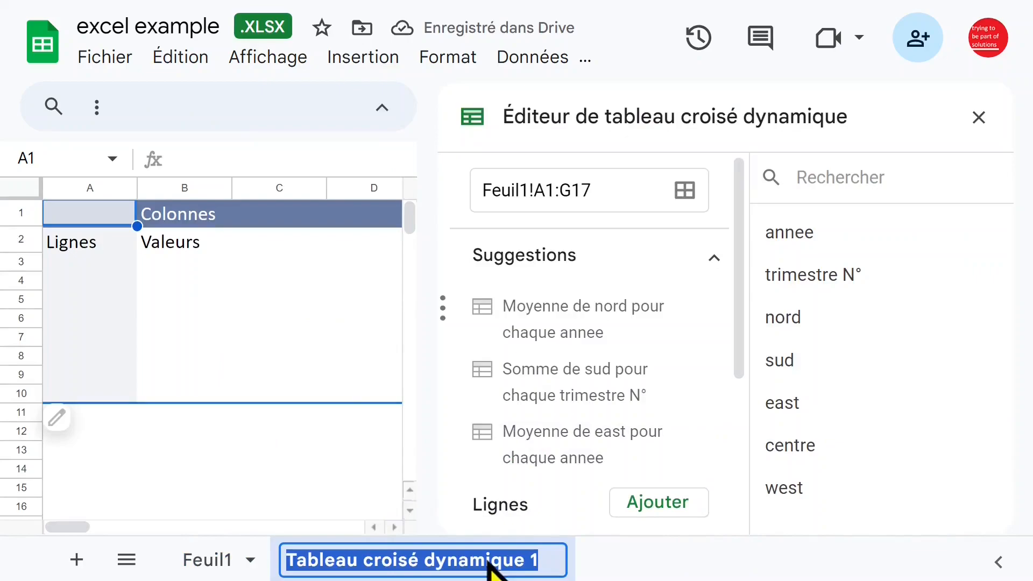
{"action": "type", "text": "tcd1"}
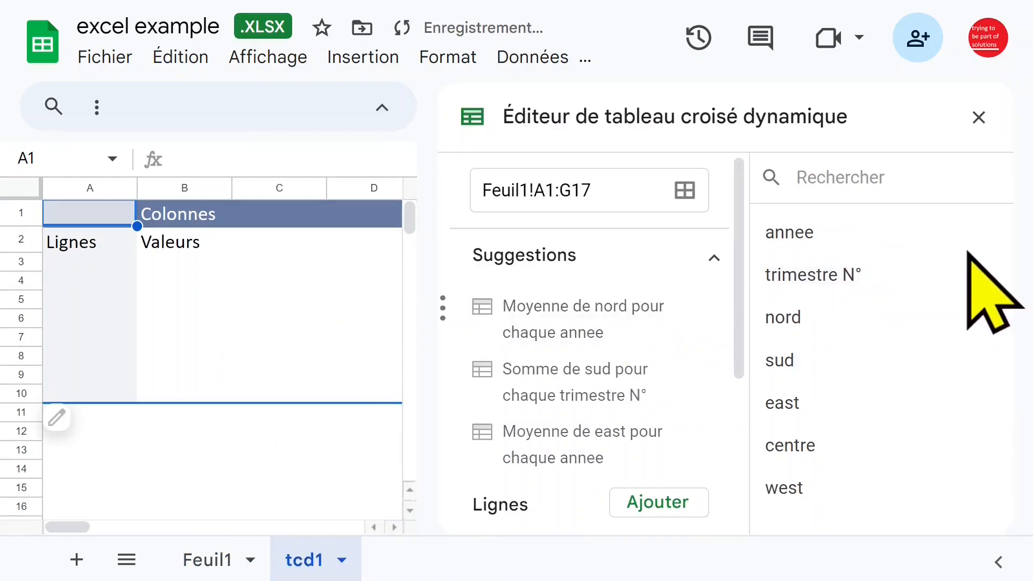
- Apply the suggested pivot table averaging nord for each annee and fit column B to its content
{"action": "mouse_move", "coordinate": [562, 325]}
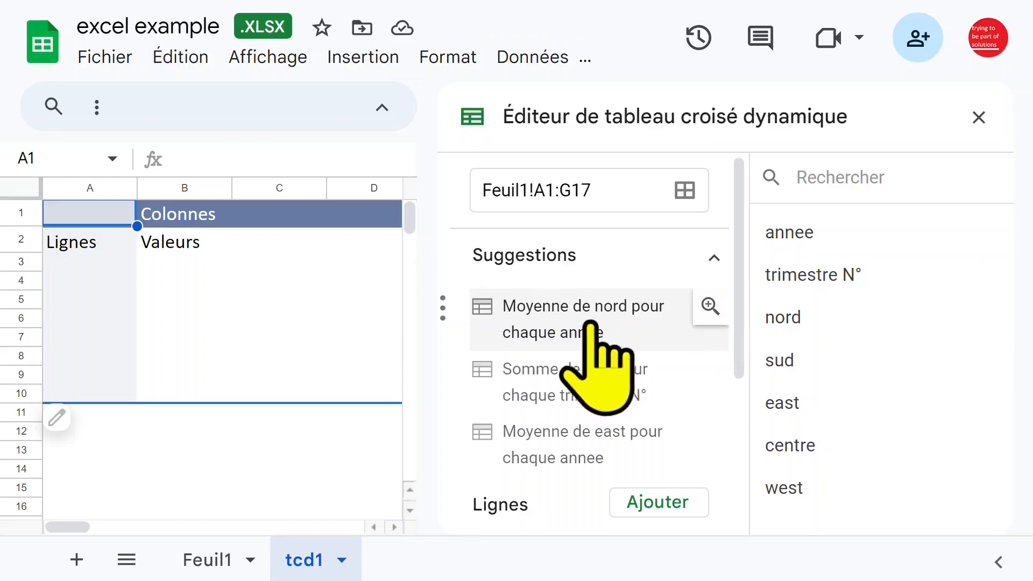
{"action": "left_click", "coordinate": [591, 334]}
{"action": "left_click", "coordinate": [290, 289]}
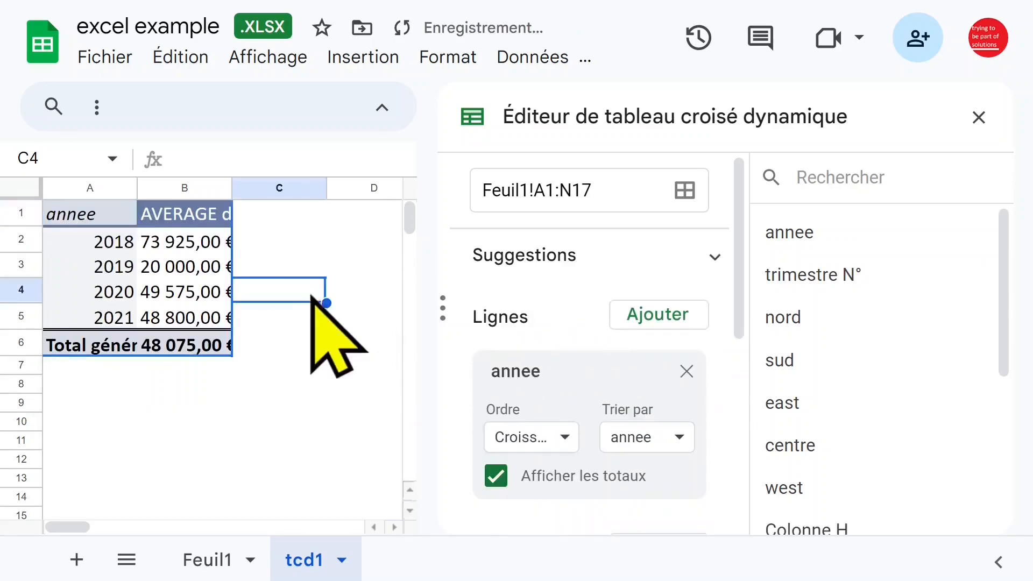
{"action": "double_click", "coordinate": [237, 189]}
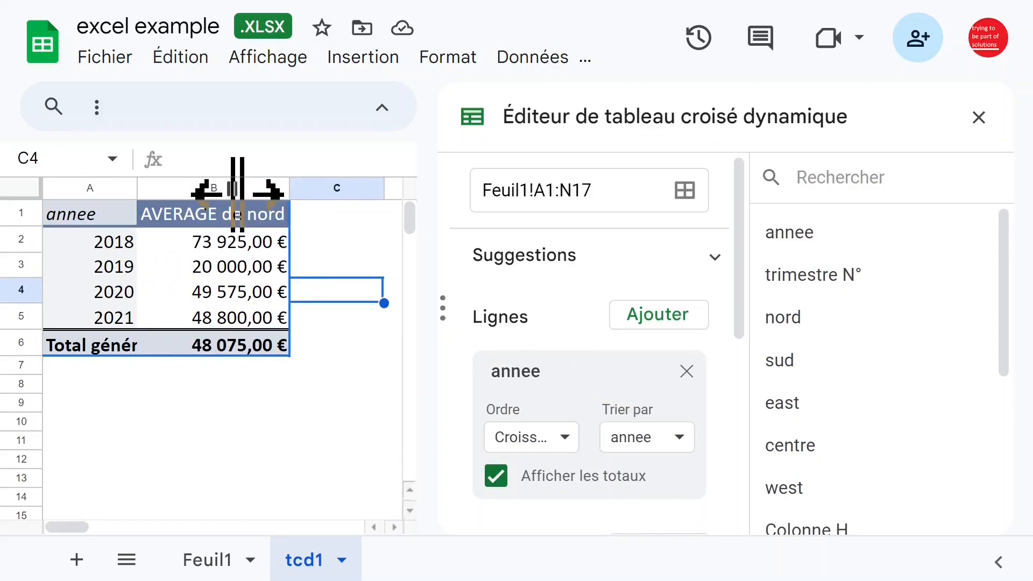
- Rename the pivot table's average header in B1 to "moyenne de nord"
{"action": "left_click", "coordinate": [214, 214]}
{"action": "double_click", "coordinate": [178, 157]}
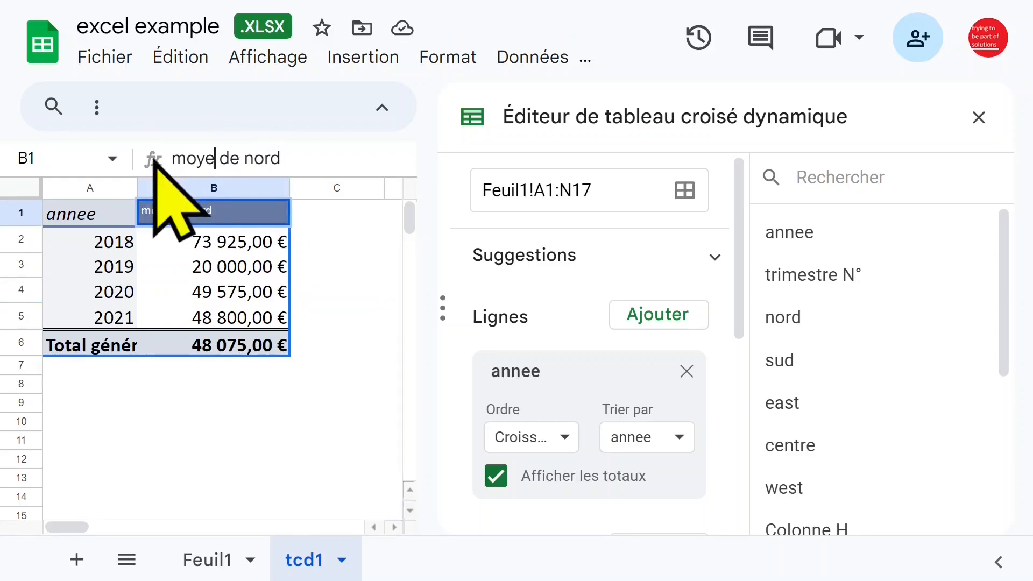
{"action": "key", "text": "Return"}
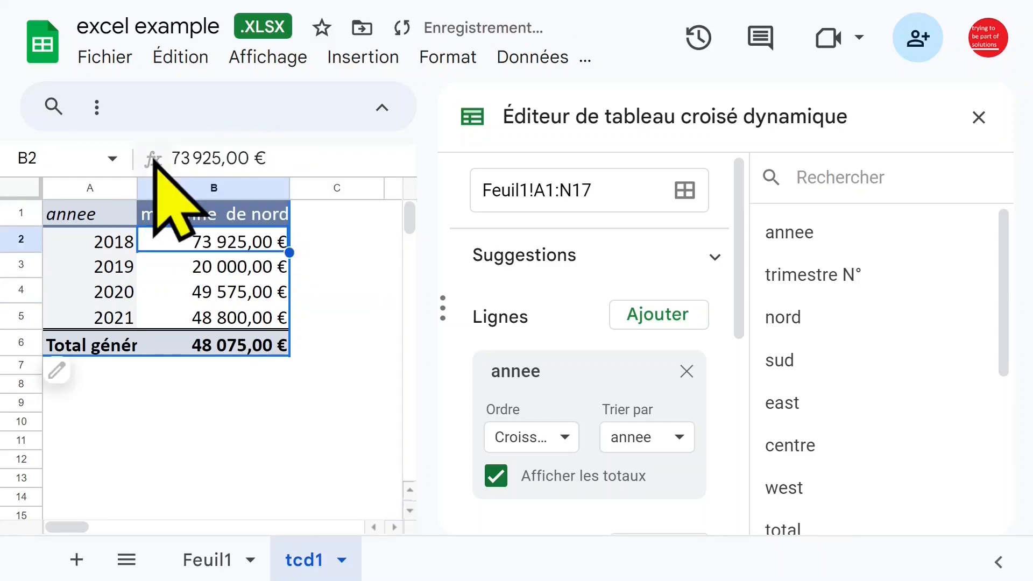
{"action": "left_click", "coordinate": [86, 266]}
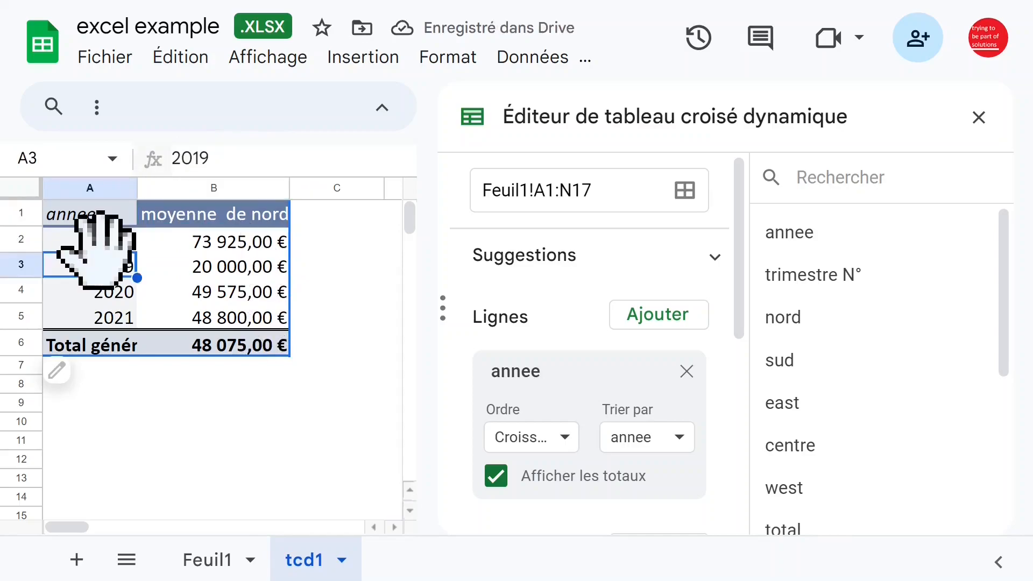
{"action": "left_click", "coordinate": [116, 240]}
{"action": "left_click", "coordinate": [124, 266]}
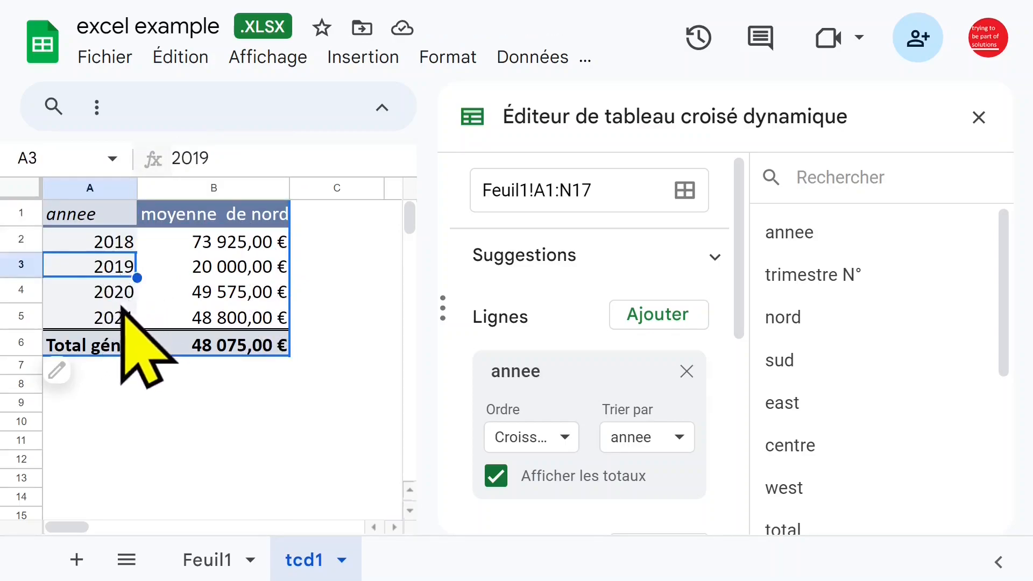
- Add the trimestre N° field to the pivot table's columns
{"action": "left_click_drag", "start_coordinate": [812, 276], "coordinate": [874, 290]}
{"action": "left_click_drag", "start_coordinate": [739, 285], "coordinate": [739, 398]}
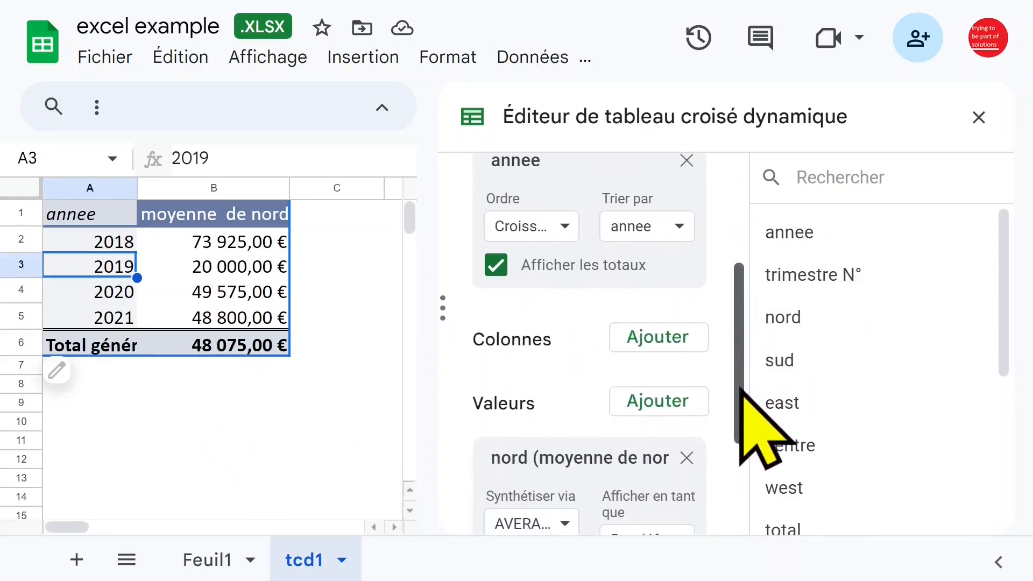
{"action": "left_click", "coordinate": [661, 341]}
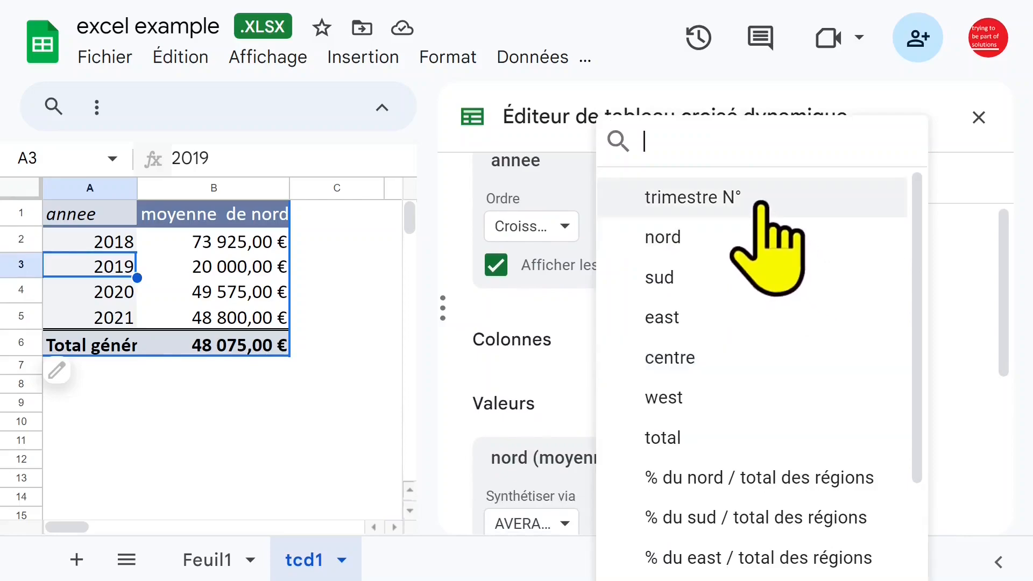
{"action": "left_click", "coordinate": [694, 198]}
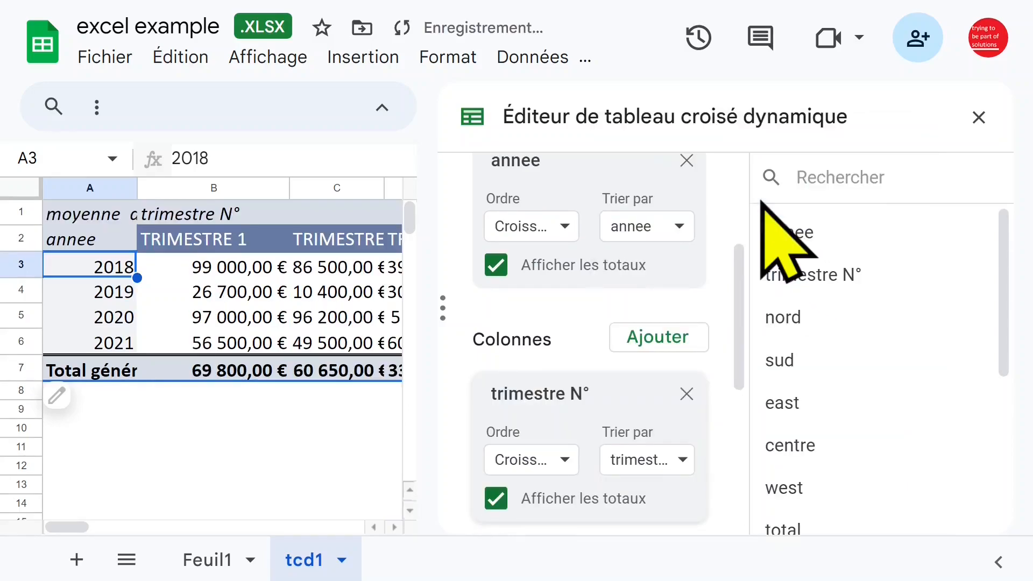
- Close the pivot table editor and fit the widths of columns A to F to their contents
{"action": "left_click", "coordinate": [977, 117]}
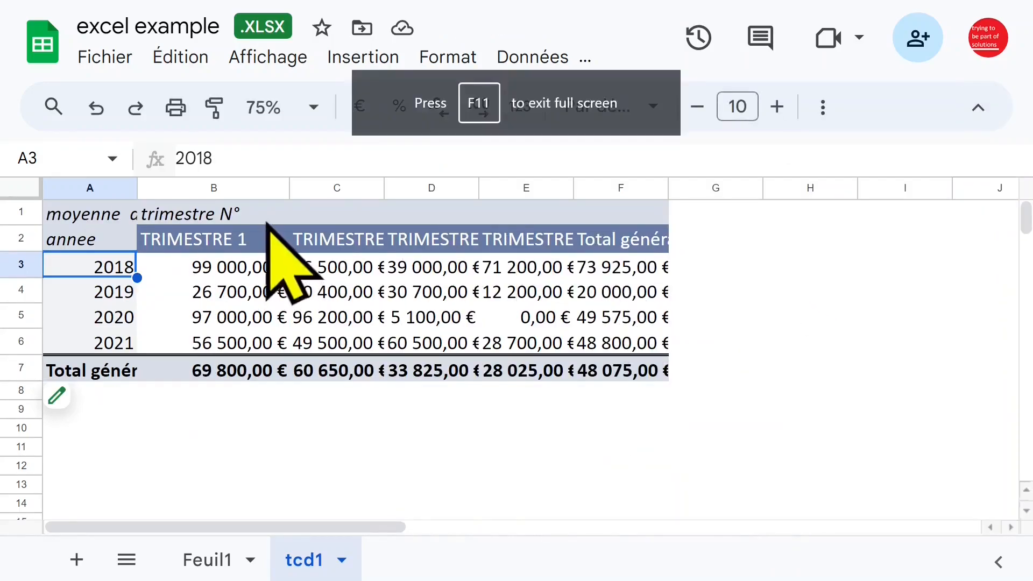
{"action": "left_click", "coordinate": [208, 187]}
{"action": "left_click_drag", "start_coordinate": [208, 187], "coordinate": [644, 224]}
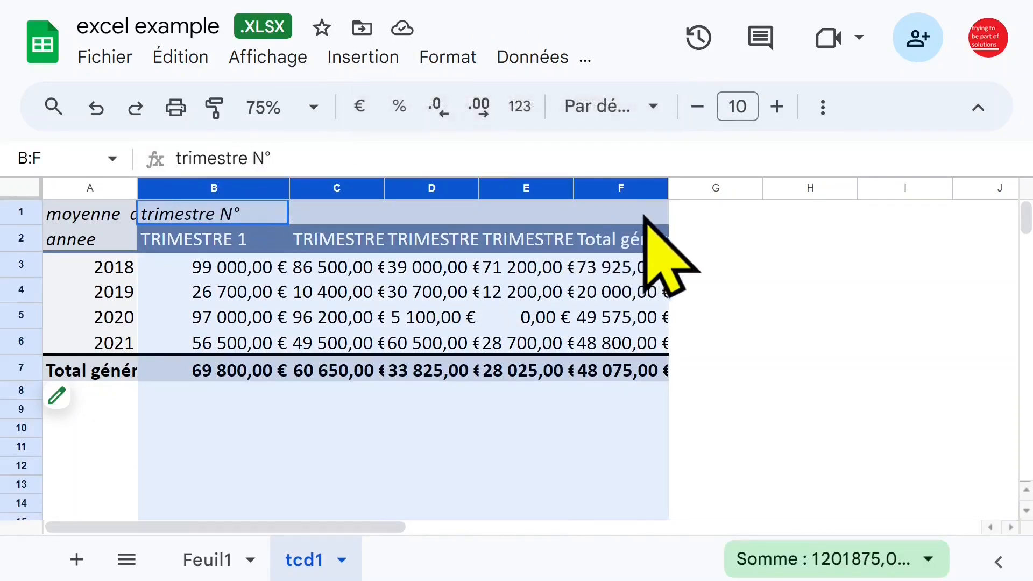
{"action": "left_click_drag", "start_coordinate": [574, 193], "coordinate": [591, 195]}
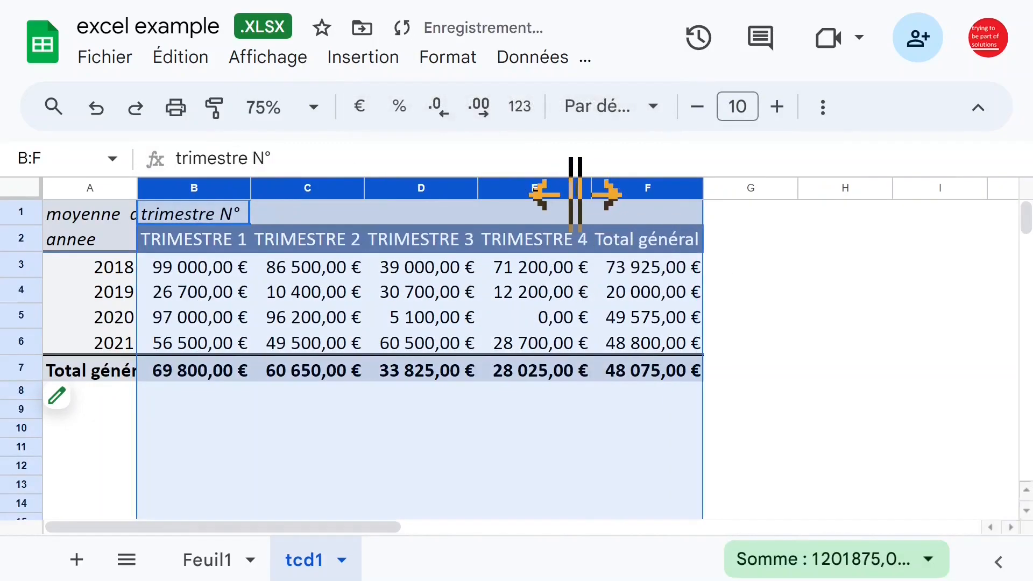
{"action": "left_click", "coordinate": [459, 317]}
{"action": "left_click", "coordinate": [106, 214]}
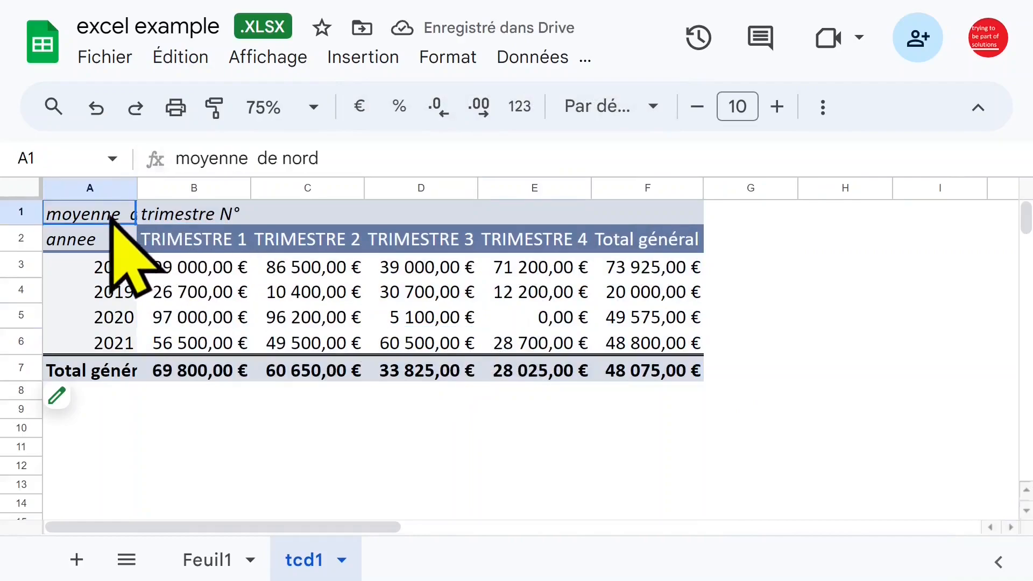
{"action": "double_click", "coordinate": [137, 187]}
{"action": "left_click", "coordinate": [234, 259]}
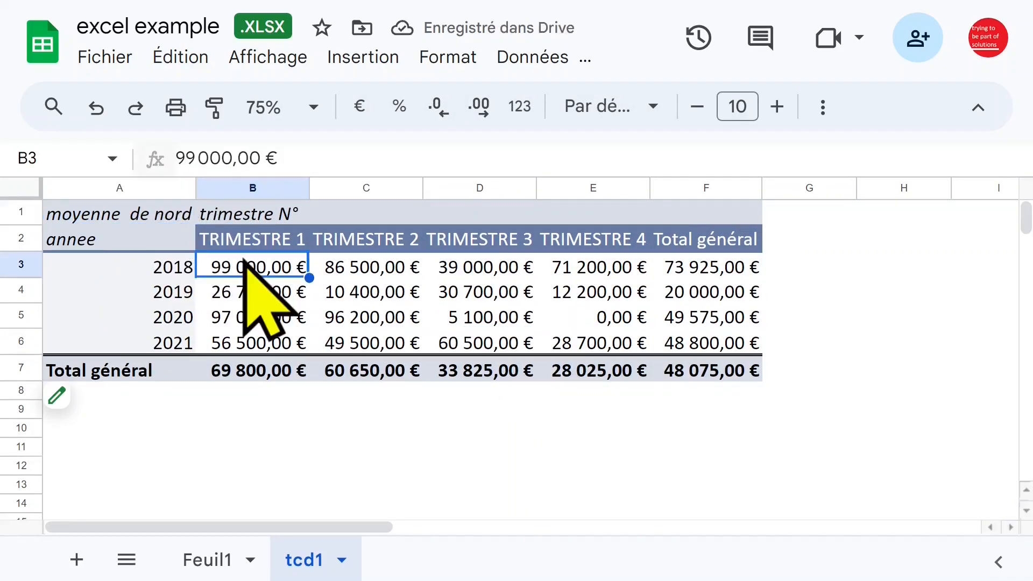
- Replace the nord average in the pivot table's values with the west field, summarised by SUM, and close the editor
{"action": "left_click", "coordinate": [106, 406]}
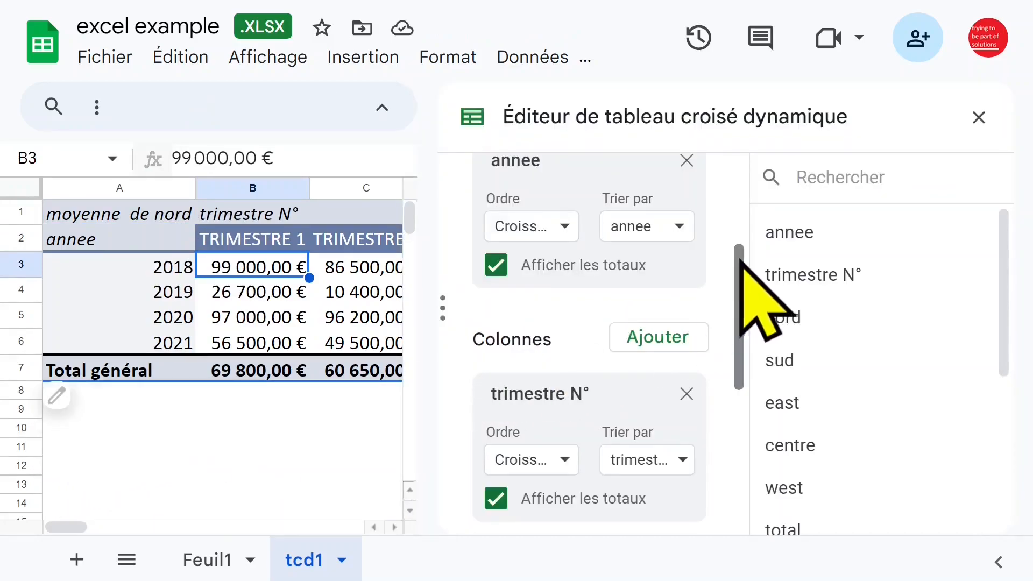
{"action": "left_click_drag", "start_coordinate": [741, 260], "coordinate": [742, 391]}
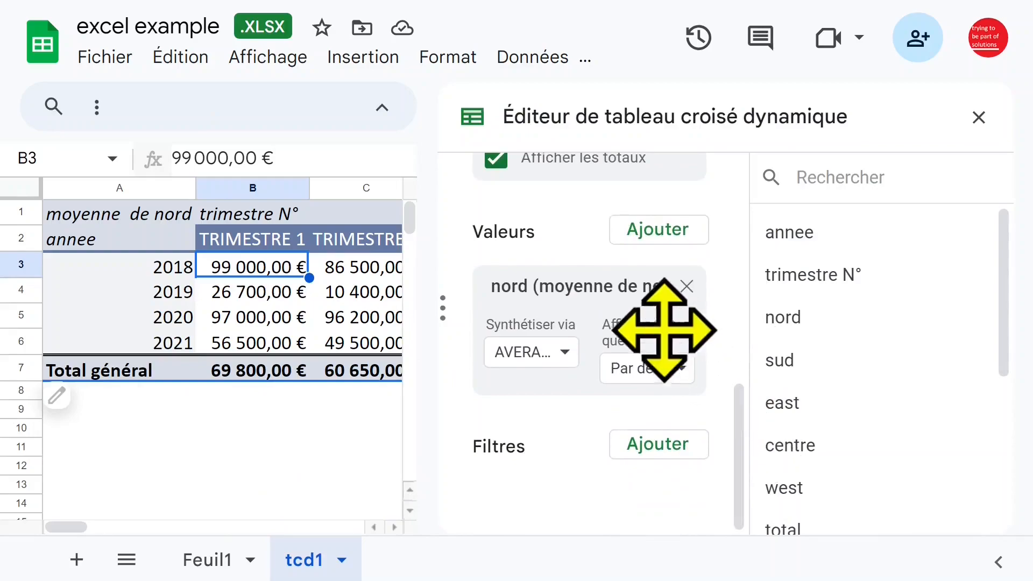
{"action": "left_click", "coordinate": [686, 287]}
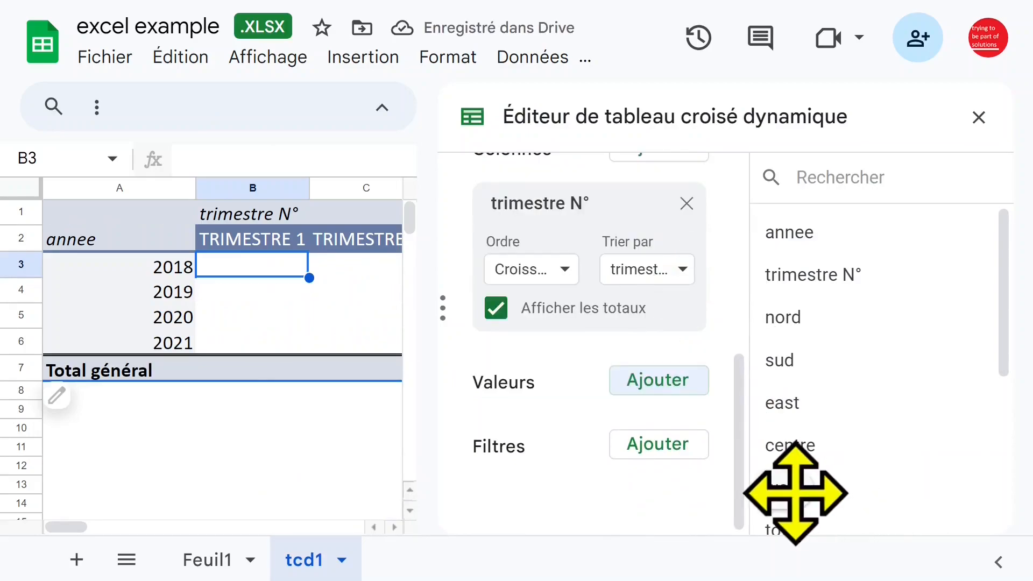
{"action": "left_click_drag", "start_coordinate": [794, 493], "coordinate": [537, 421]}
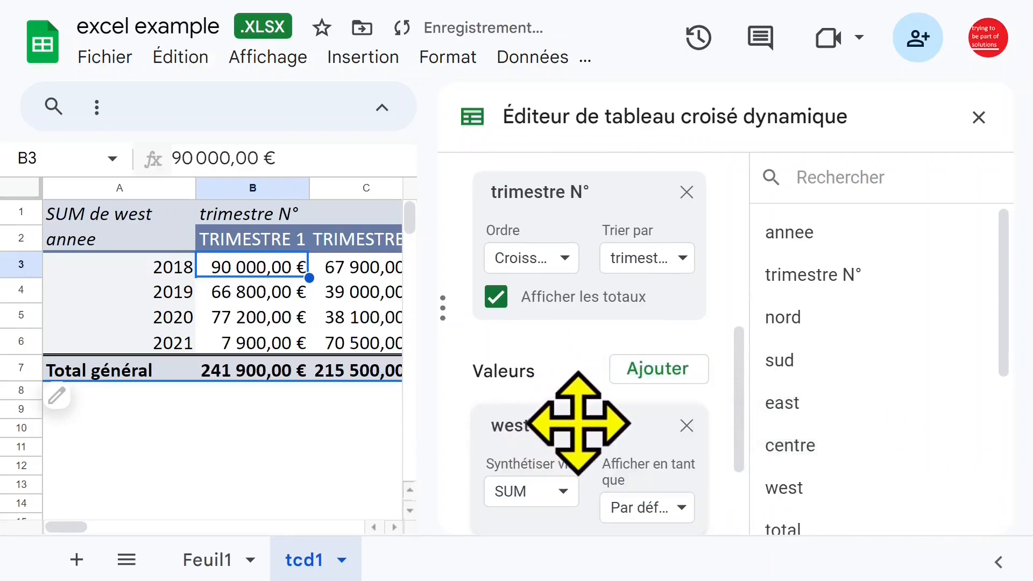
{"action": "left_click", "coordinate": [344, 429]}
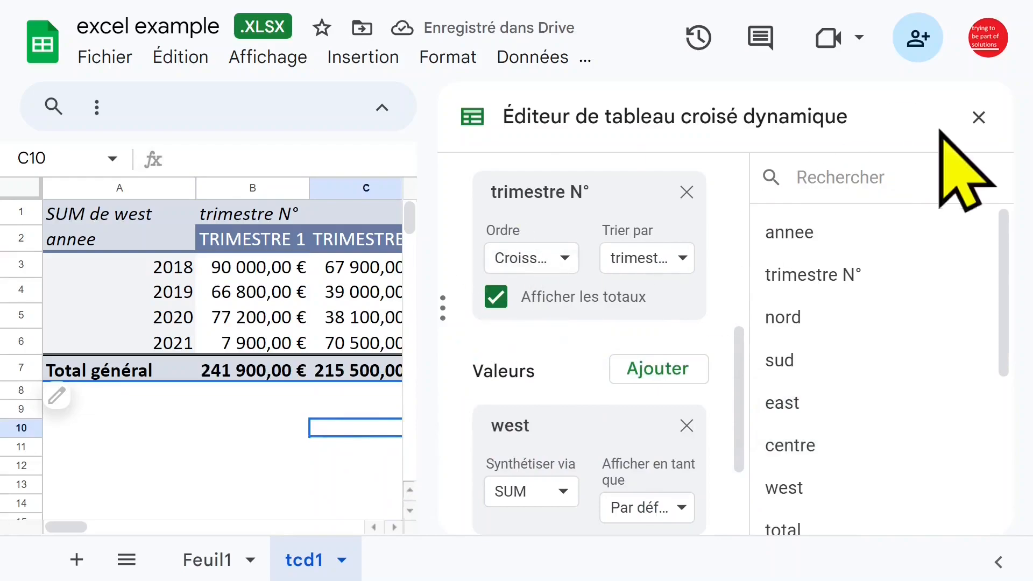
{"action": "left_click", "coordinate": [978, 116]}
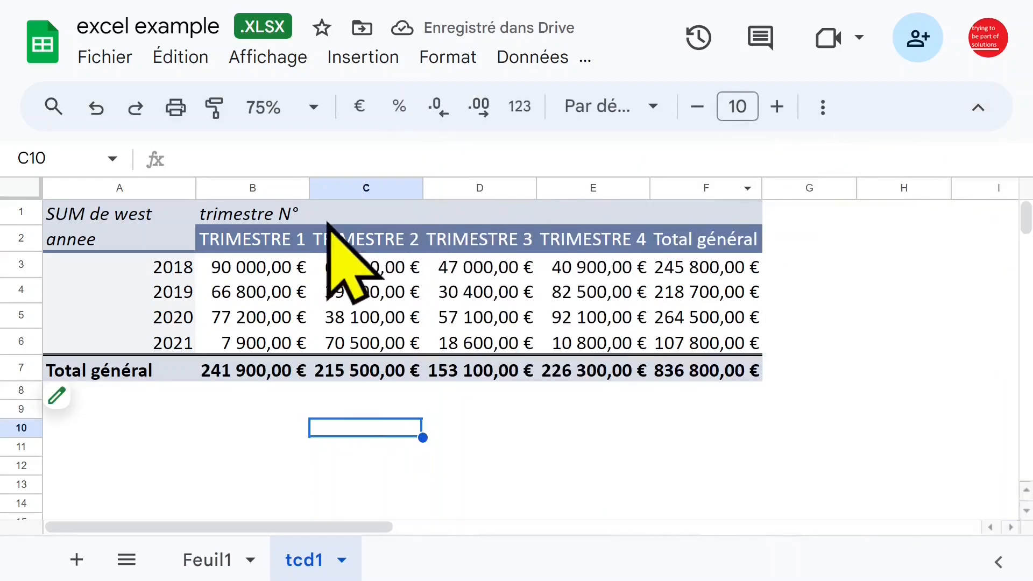
{"action": "left_click", "coordinate": [79, 218]}
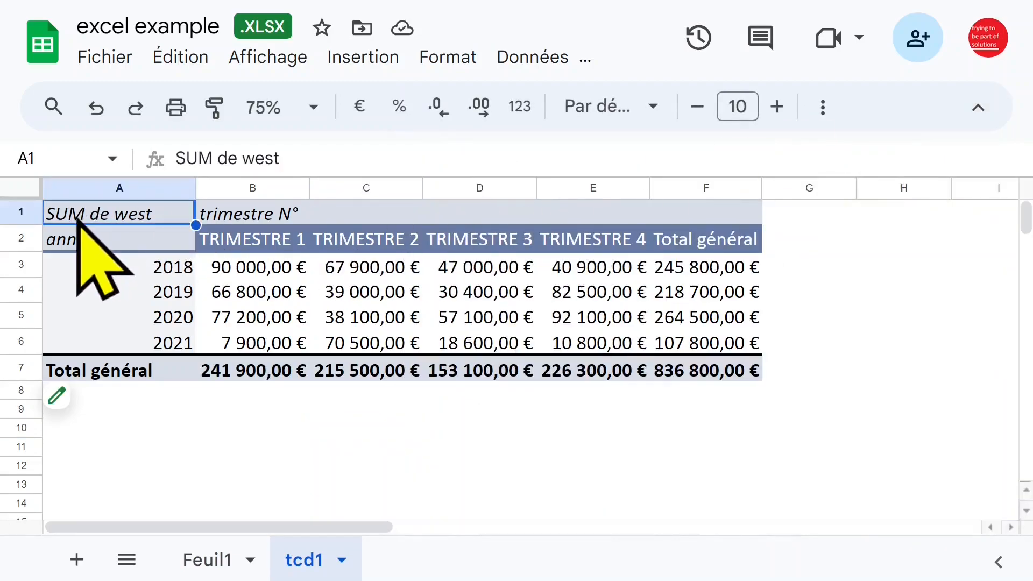
{"action": "left_click", "coordinate": [284, 298]}
{"action": "left_click", "coordinate": [123, 221]}
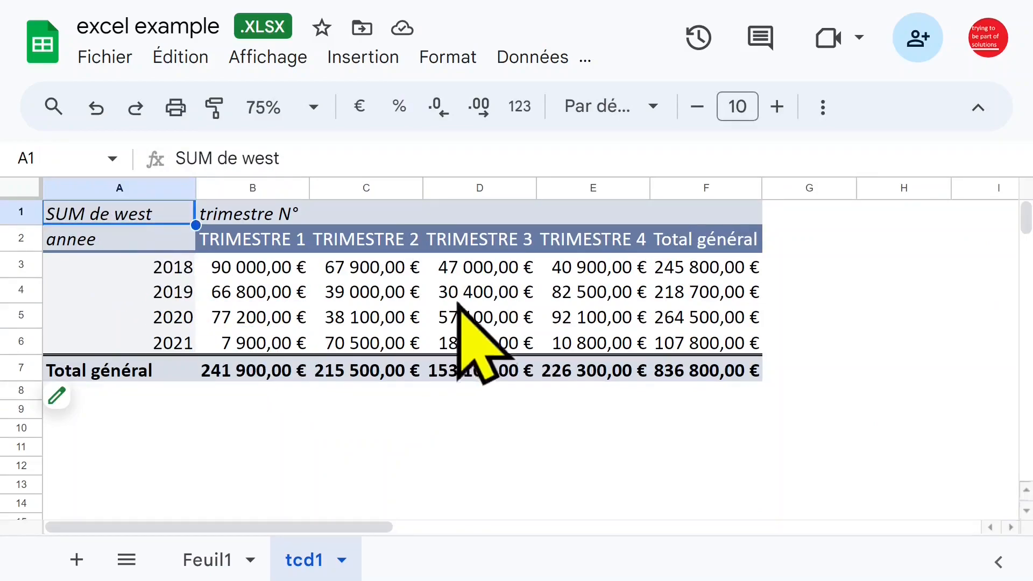
{"action": "left_click", "coordinate": [376, 295]}
- Summarise the west field in the pivot table's values by AVERAGE and close the pivot table editor
{"action": "left_click", "coordinate": [75, 404]}
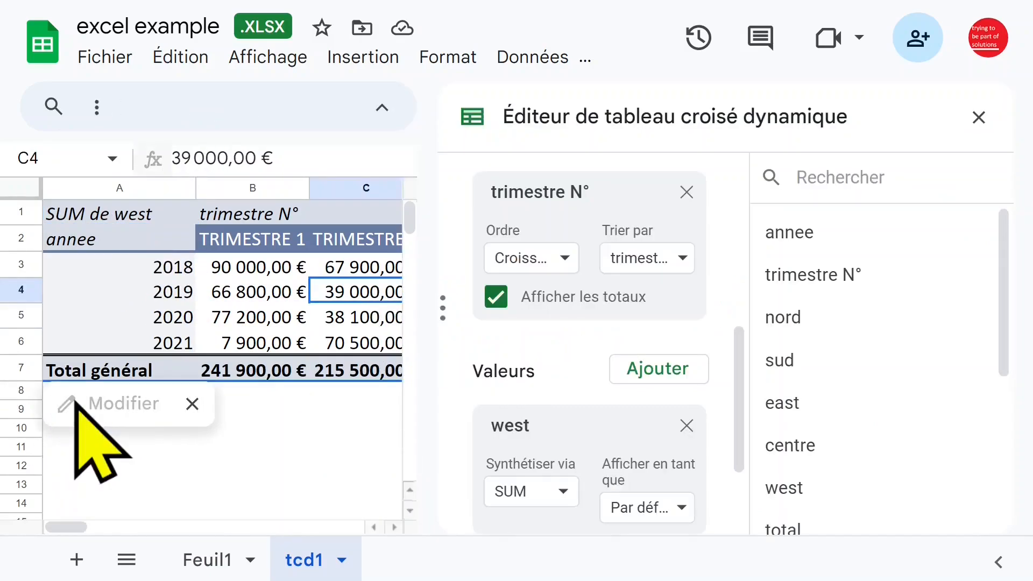
{"action": "left_click_drag", "start_coordinate": [744, 348], "coordinate": [742, 422]}
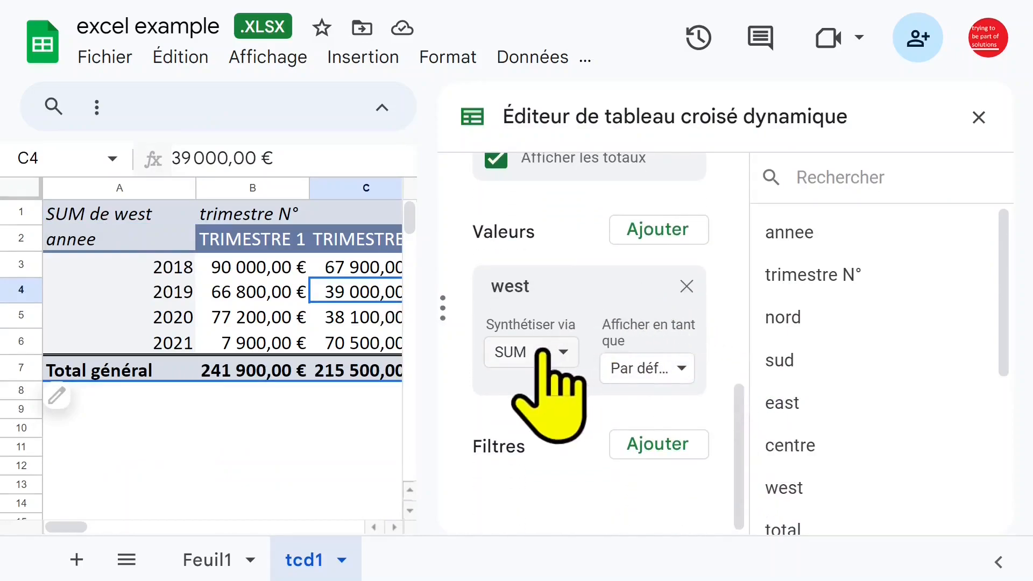
{"action": "left_click", "coordinate": [561, 353]}
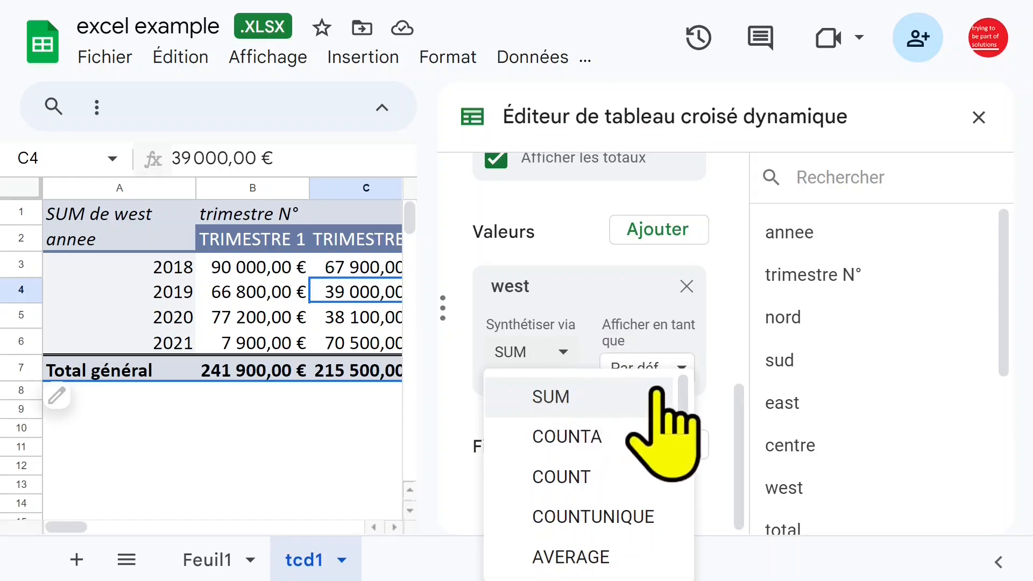
{"action": "left_click_drag", "start_coordinate": [682, 380], "coordinate": [683, 437]}
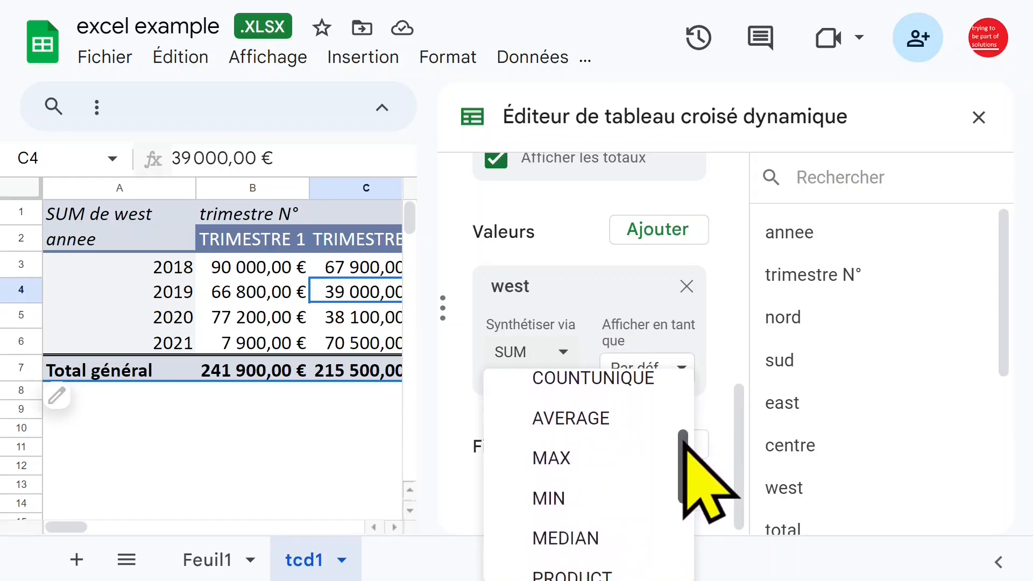
{"action": "left_click", "coordinate": [594, 422]}
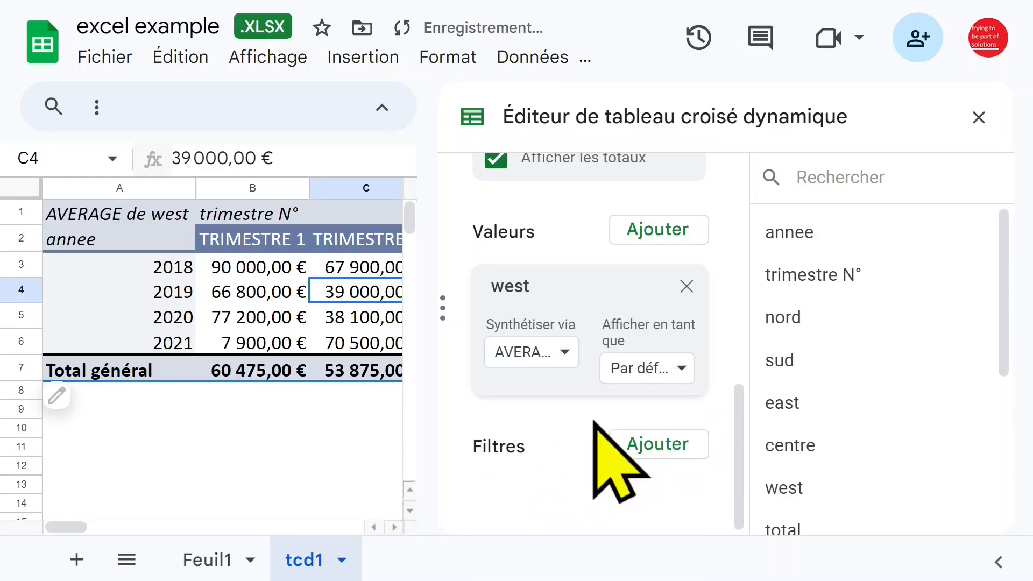
{"action": "left_click", "coordinate": [340, 409]}
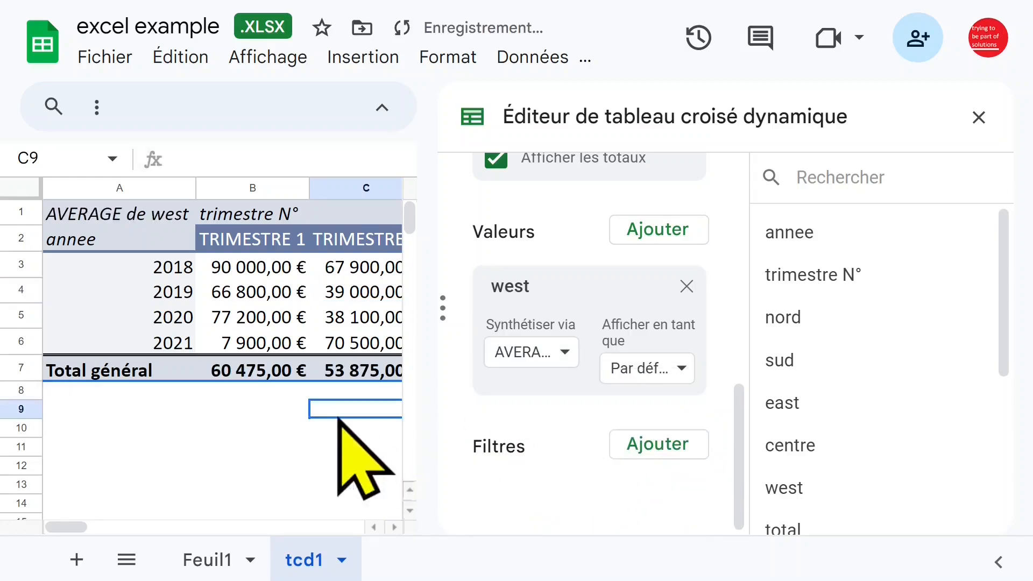
{"action": "left_click", "coordinate": [979, 117]}
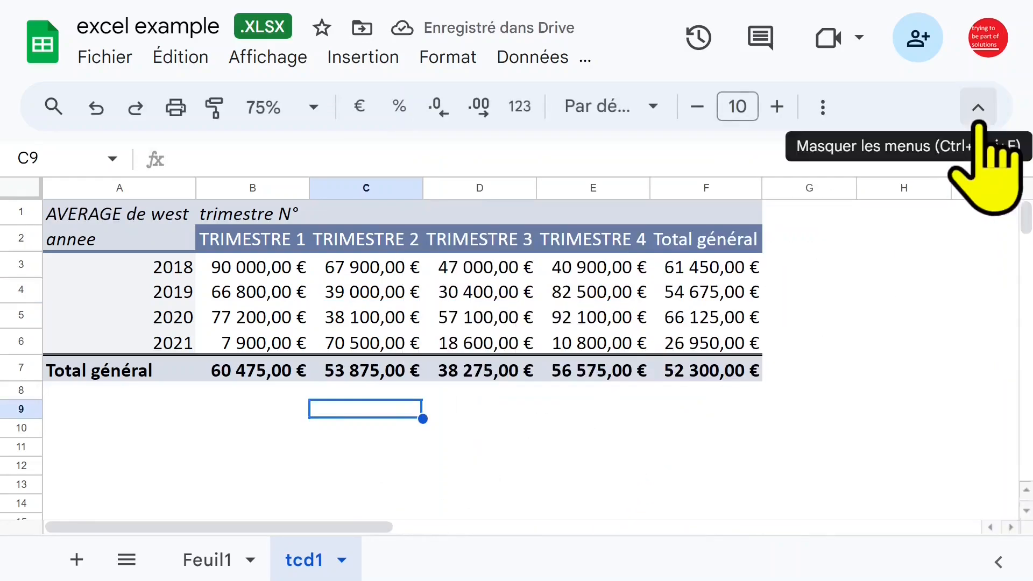
- Give the pivot table's header cell A1 a dark red fill and yellow text
{"action": "left_click", "coordinate": [280, 267]}
{"action": "left_click", "coordinate": [152, 212]}
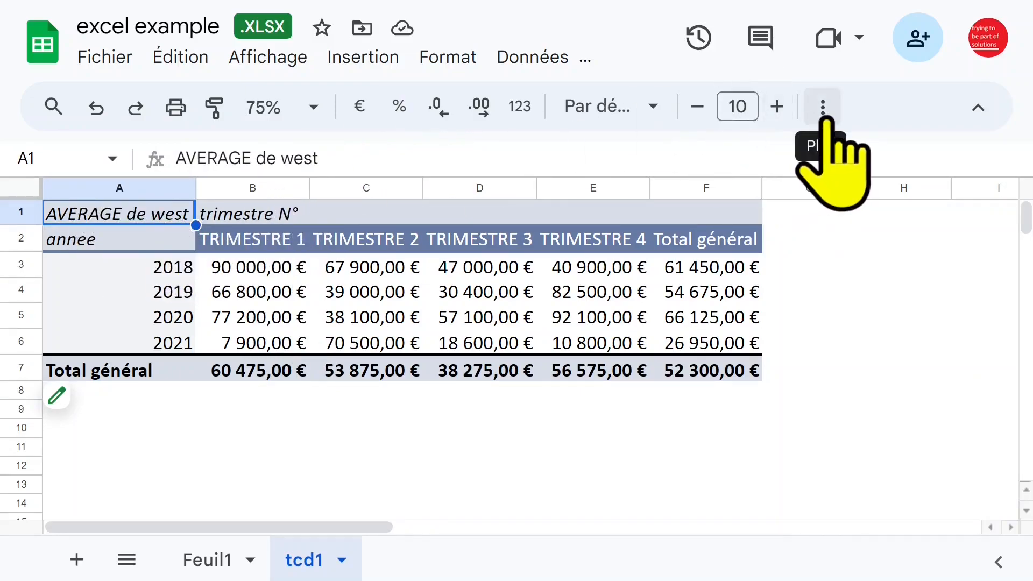
{"action": "left_click", "coordinate": [822, 108]}
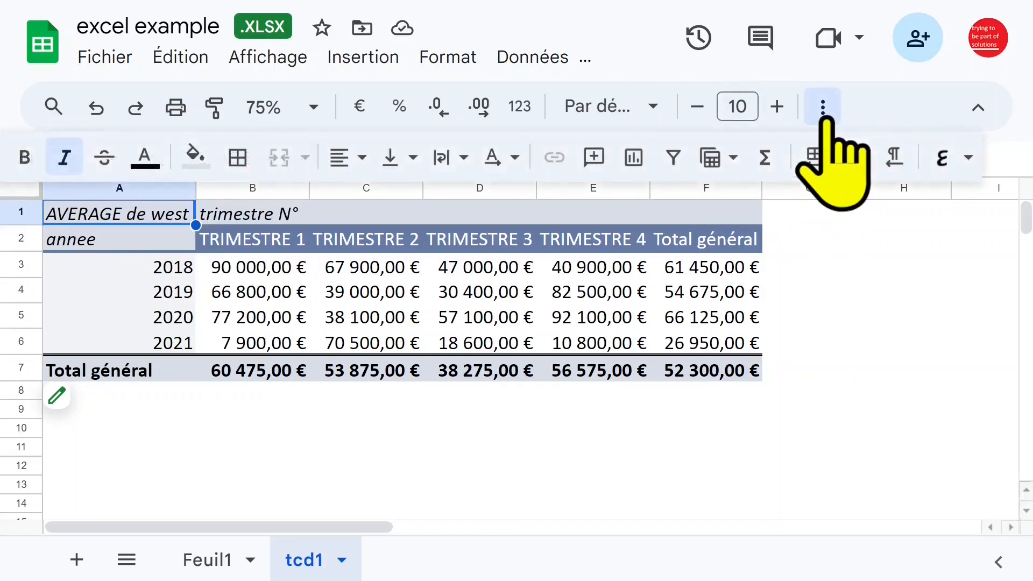
{"action": "left_click", "coordinate": [199, 160]}
{"action": "left_click", "coordinate": [203, 272]}
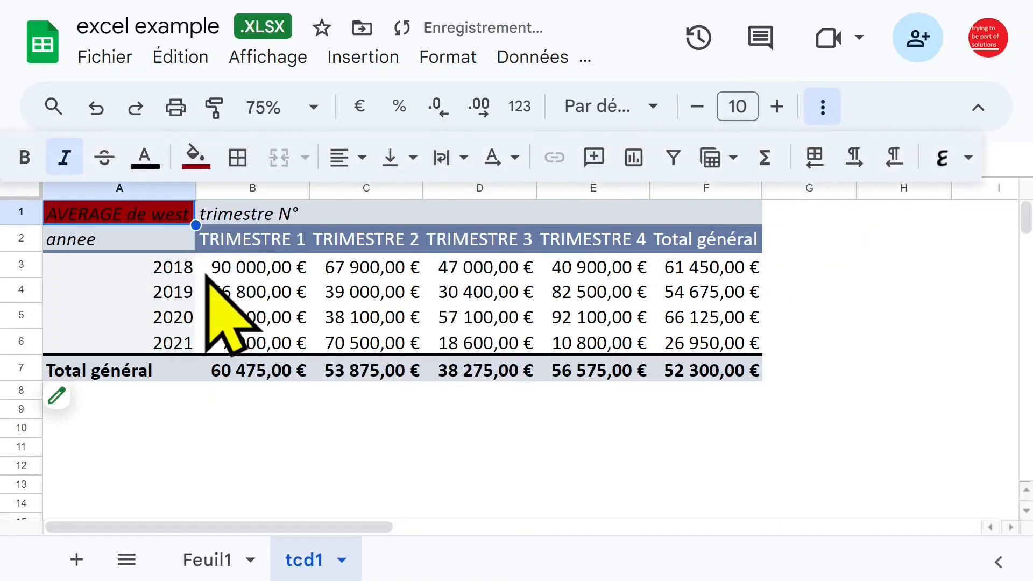
{"action": "left_click", "coordinate": [145, 157]}
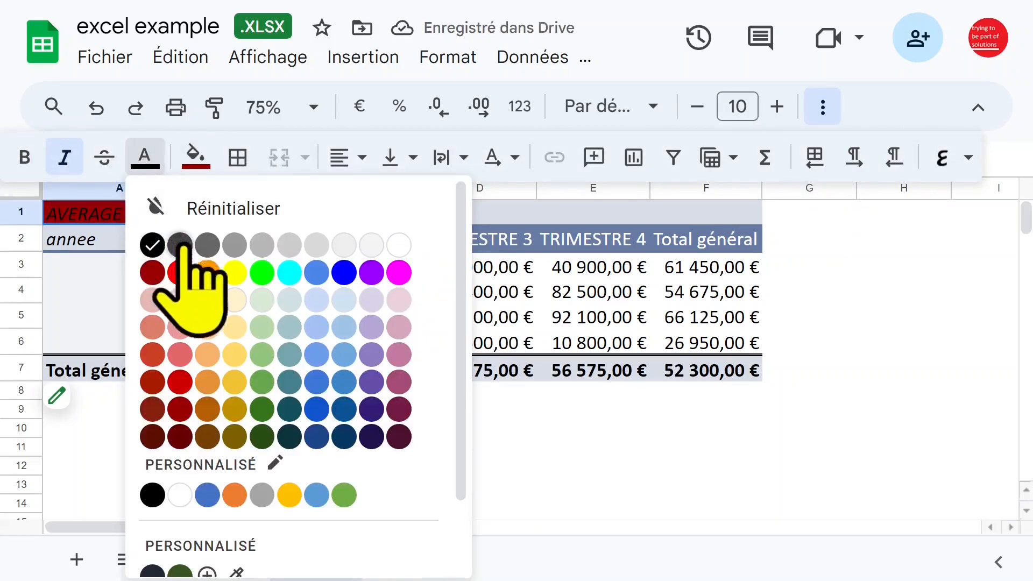
{"action": "left_click", "coordinate": [235, 272]}
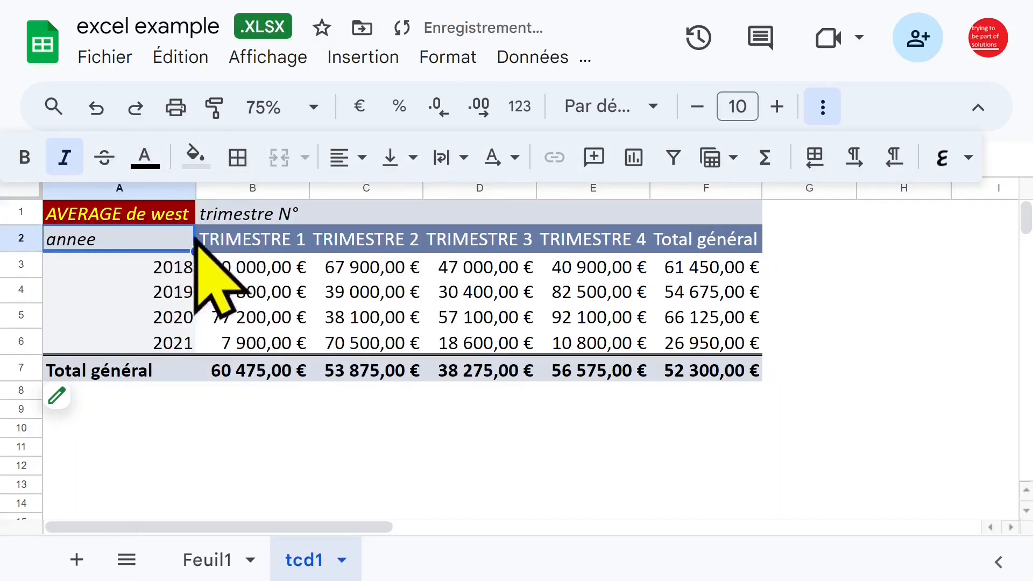
- Widen column A slightly and hide the menus above the sheet
{"action": "left_click_drag", "start_coordinate": [196, 188], "coordinate": [211, 187]}
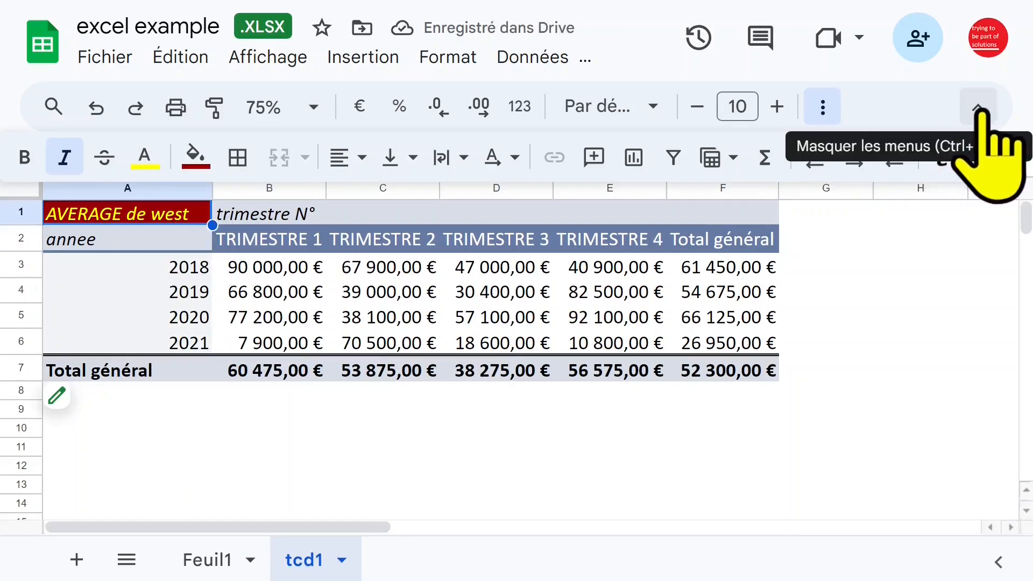
{"action": "left_click", "coordinate": [978, 111]}
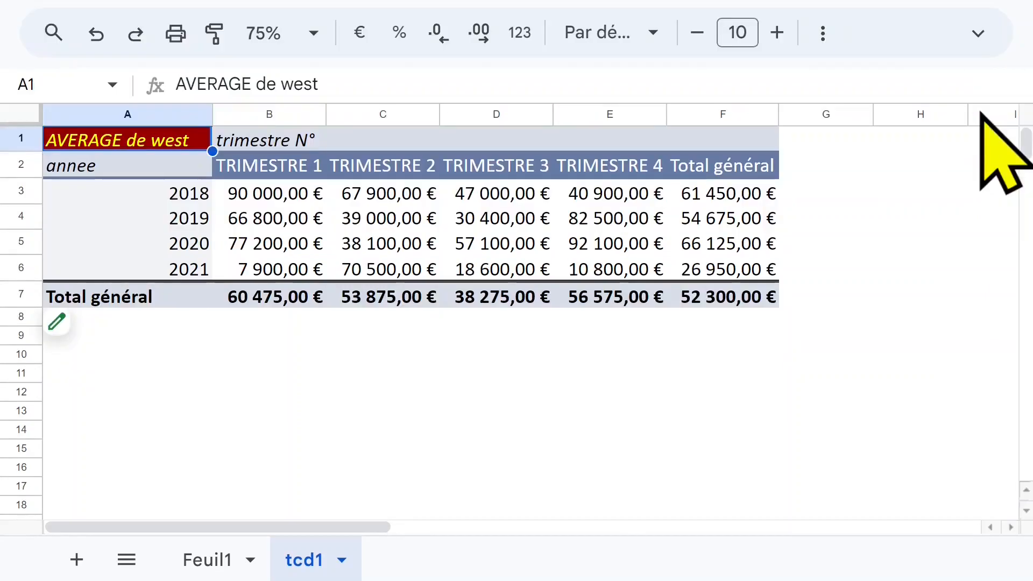
{"action": "left_click", "coordinate": [322, 218]}
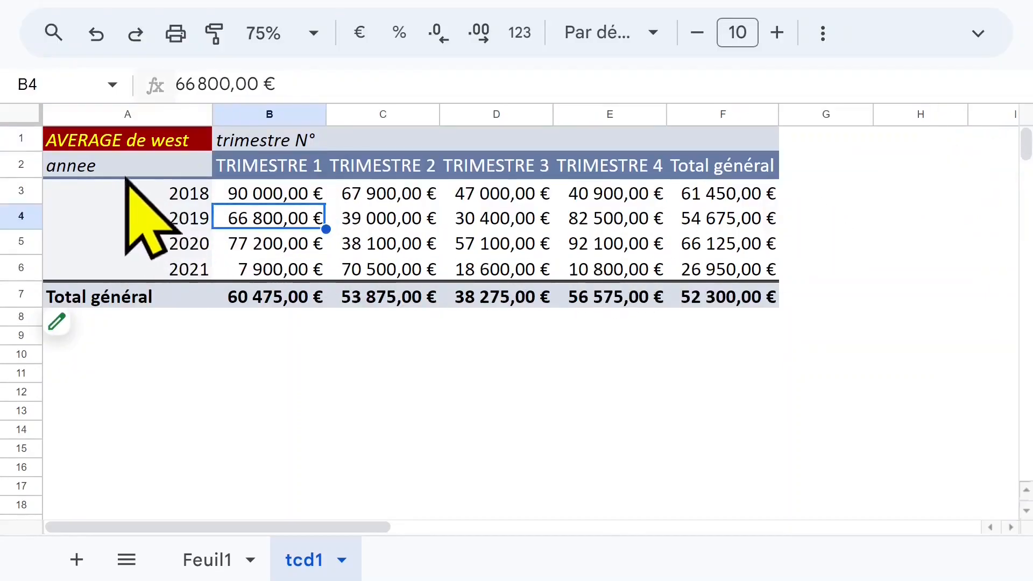
{"action": "left_click", "coordinate": [144, 147]}
{"action": "left_click", "coordinate": [302, 194]}
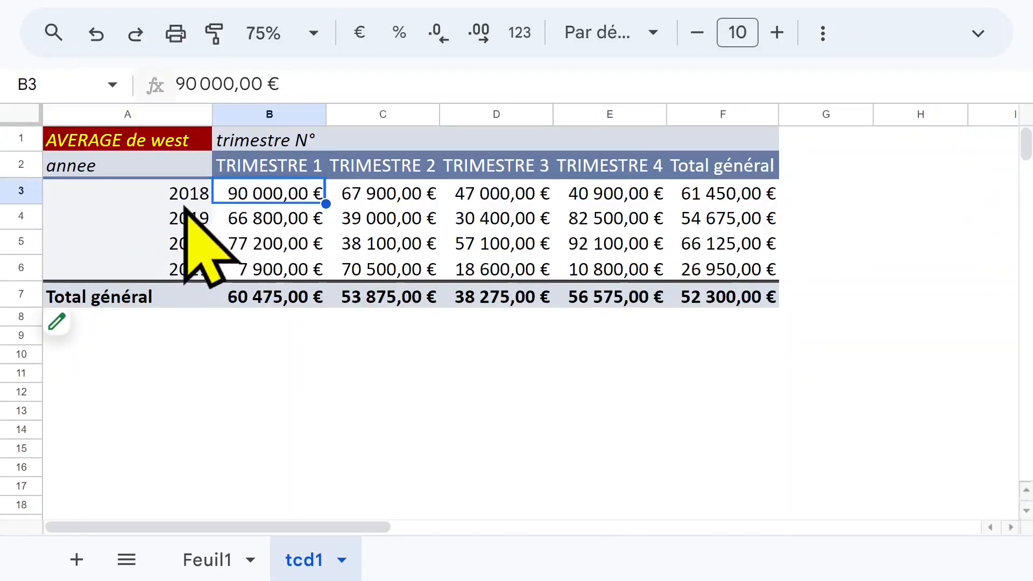
{"action": "left_click", "coordinate": [193, 243]}
{"action": "left_click", "coordinate": [259, 165]}
{"action": "left_click", "coordinate": [494, 165]}
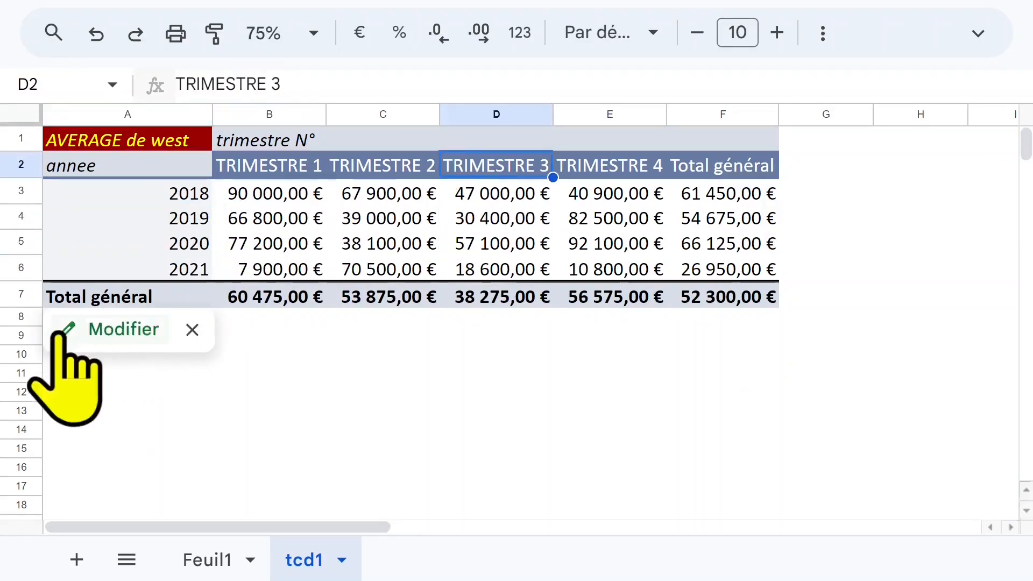
- Reopen the pivot table editor, summarise the west values by MAX and close the editor
{"action": "left_click", "coordinate": [81, 331]}
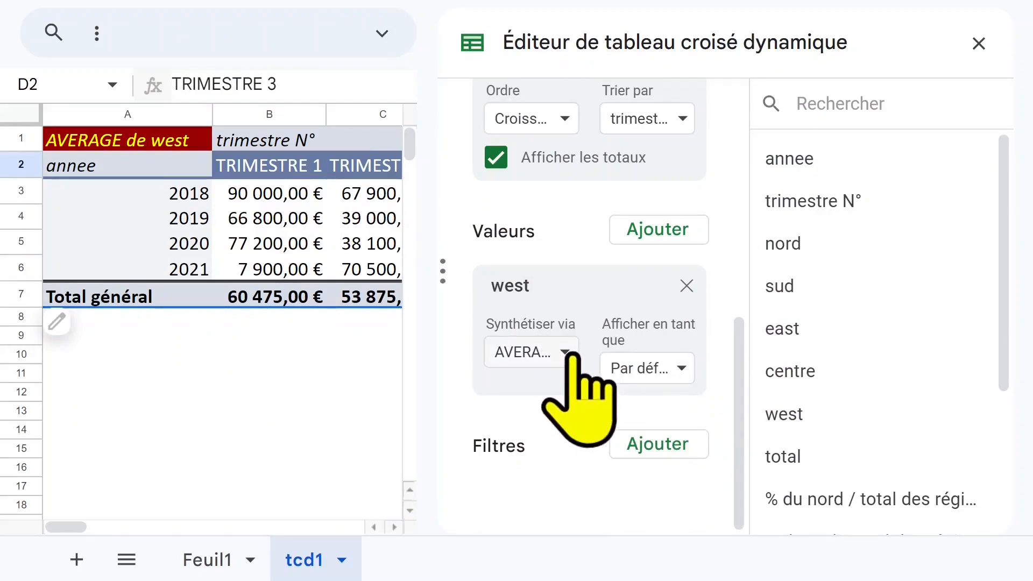
{"action": "left_click", "coordinate": [565, 353]}
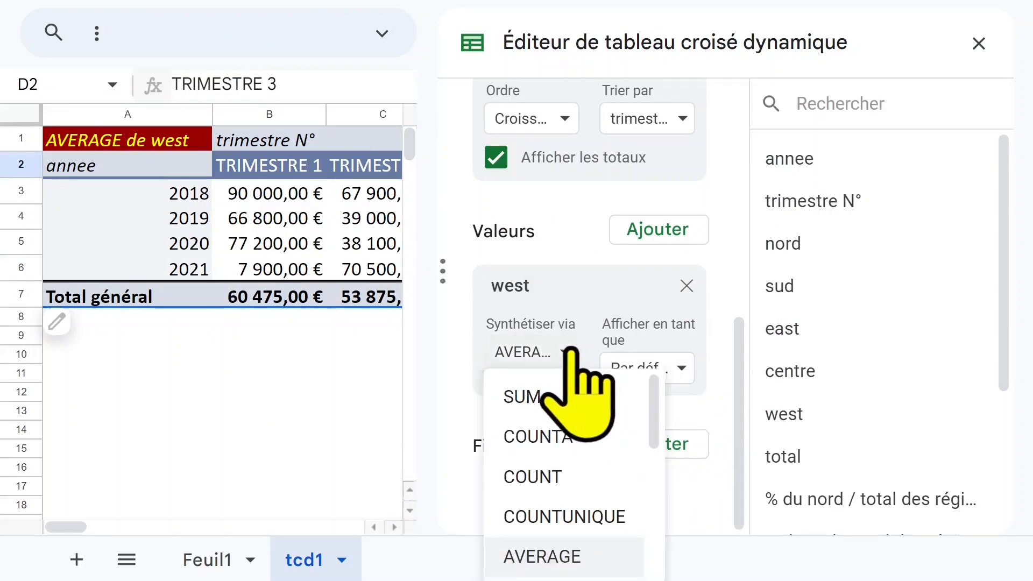
{"action": "scroll", "coordinate": [656, 401], "scroll_direction": "down", "scroll_amount": 4}
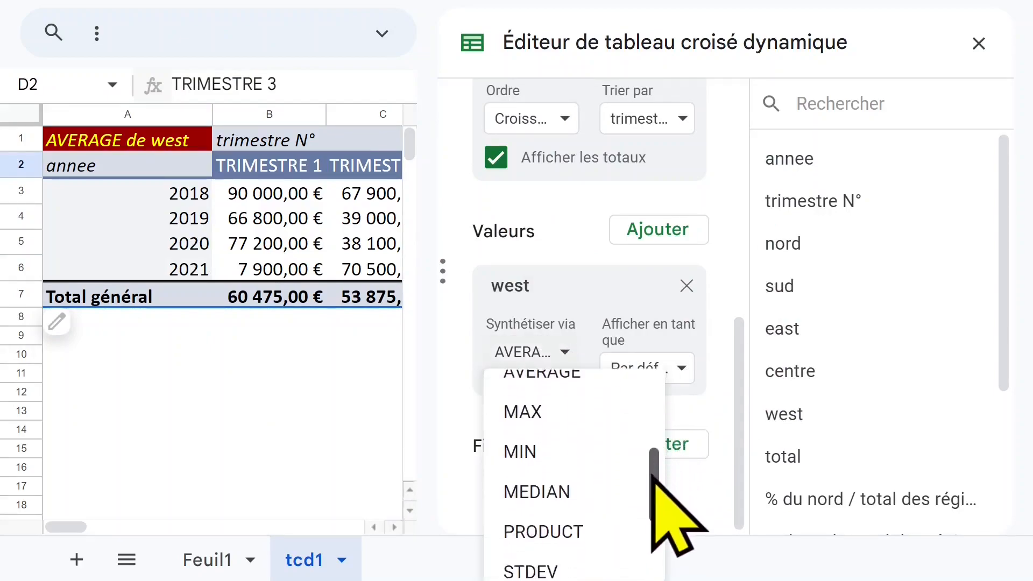
{"action": "scroll", "coordinate": [656, 417], "scroll_direction": "up", "scroll_amount": 1}
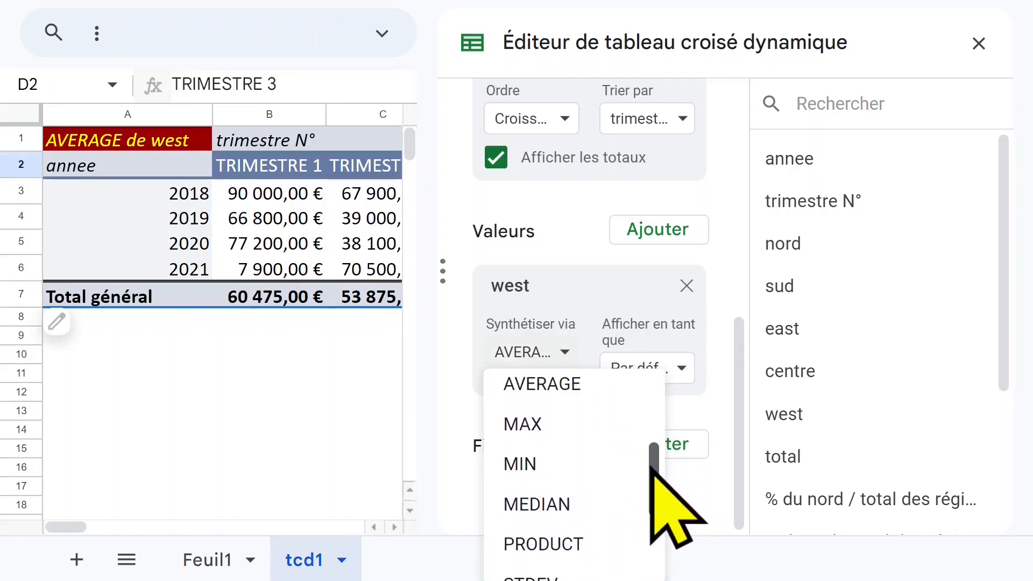
{"action": "left_click", "coordinate": [544, 427]}
{"action": "left_click", "coordinate": [264, 355]}
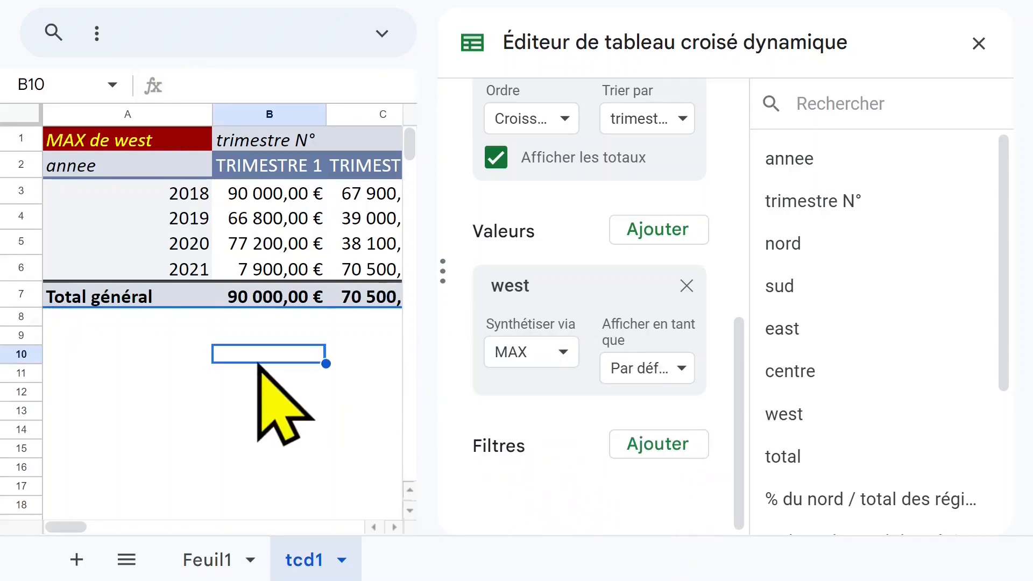
{"action": "left_click", "coordinate": [979, 43]}
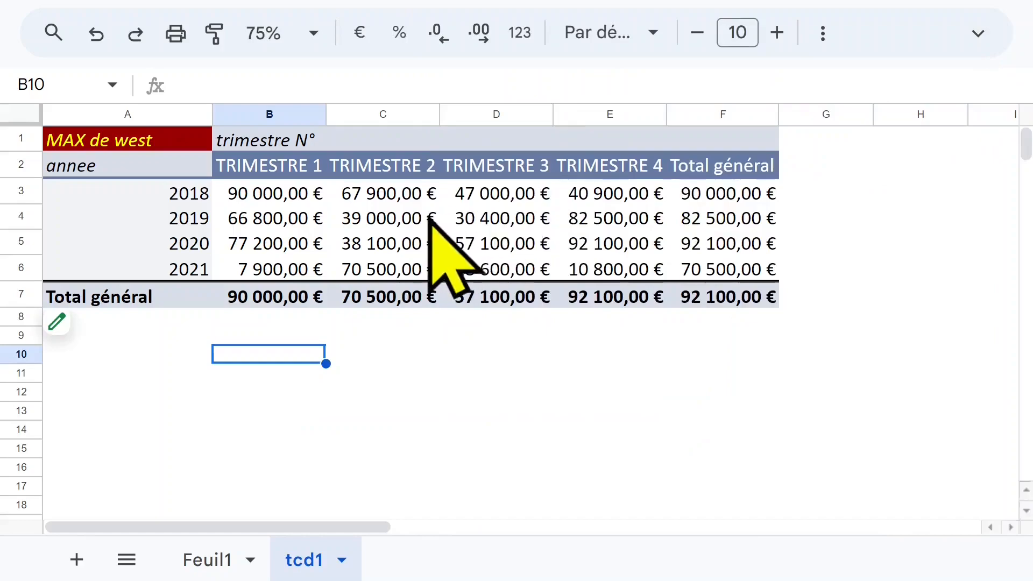
- Edit the pivot table again and summarise the west values by MIN
{"action": "left_click", "coordinate": [172, 173]}
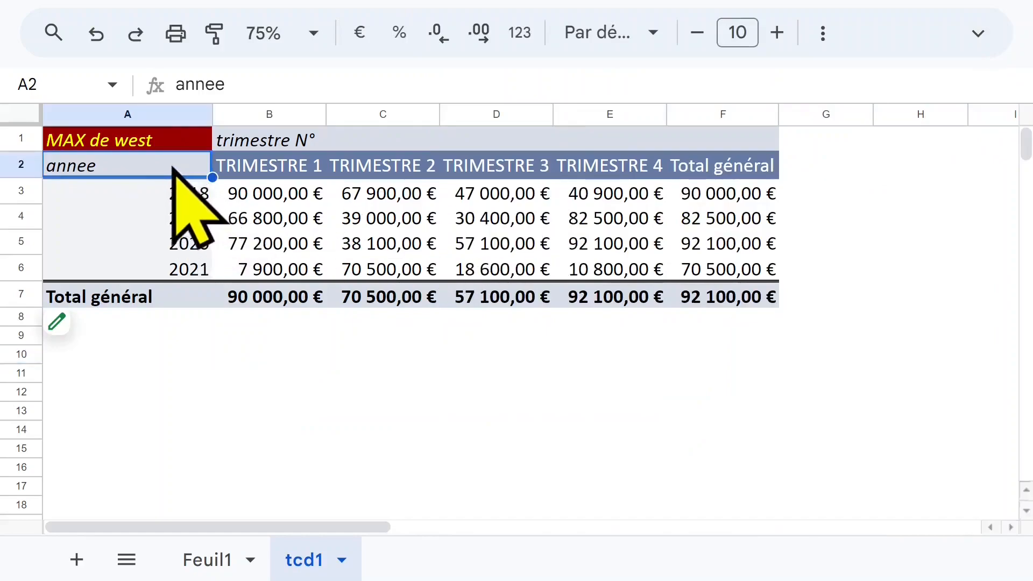
{"action": "left_click", "coordinate": [116, 329]}
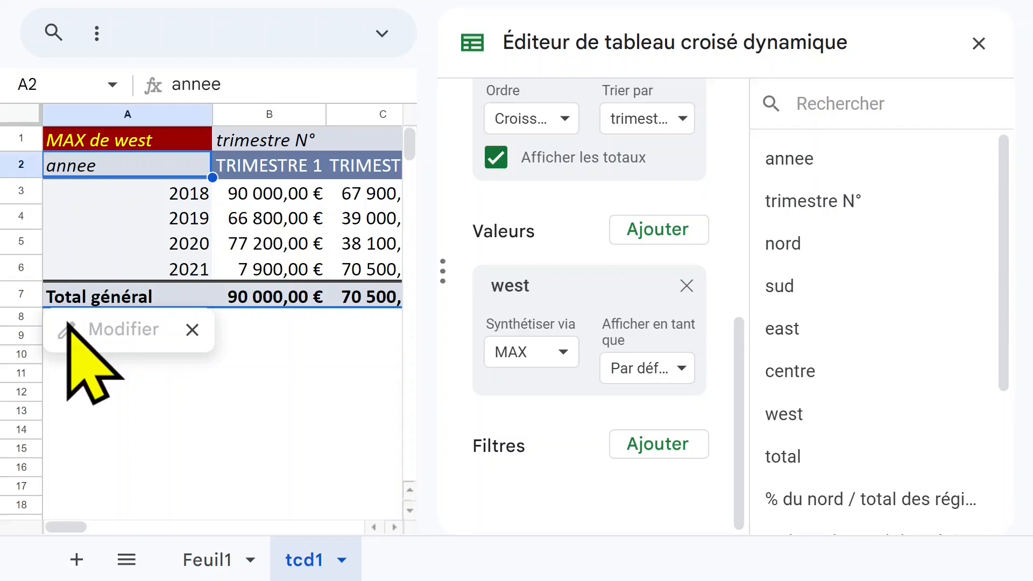
{"action": "left_click", "coordinate": [559, 353]}
{"action": "left_click_drag", "start_coordinate": [682, 409], "coordinate": [684, 490]}
{"action": "left_click", "coordinate": [574, 410]}
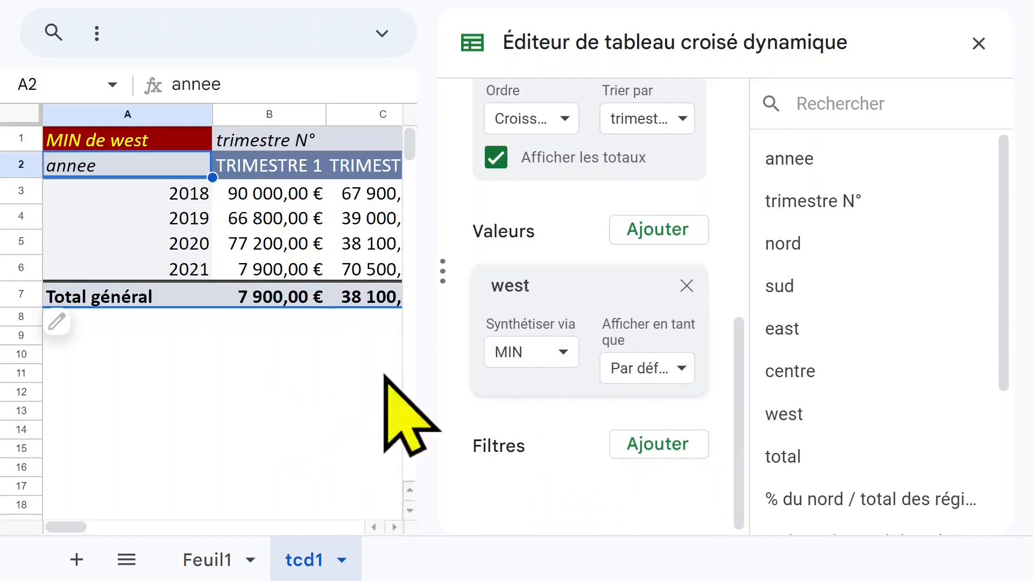
- Add the nord field, summarised by SUM, above west in the pivot table's values and close the editor
{"action": "left_click_drag", "start_coordinate": [741, 350], "coordinate": [745, 224]}
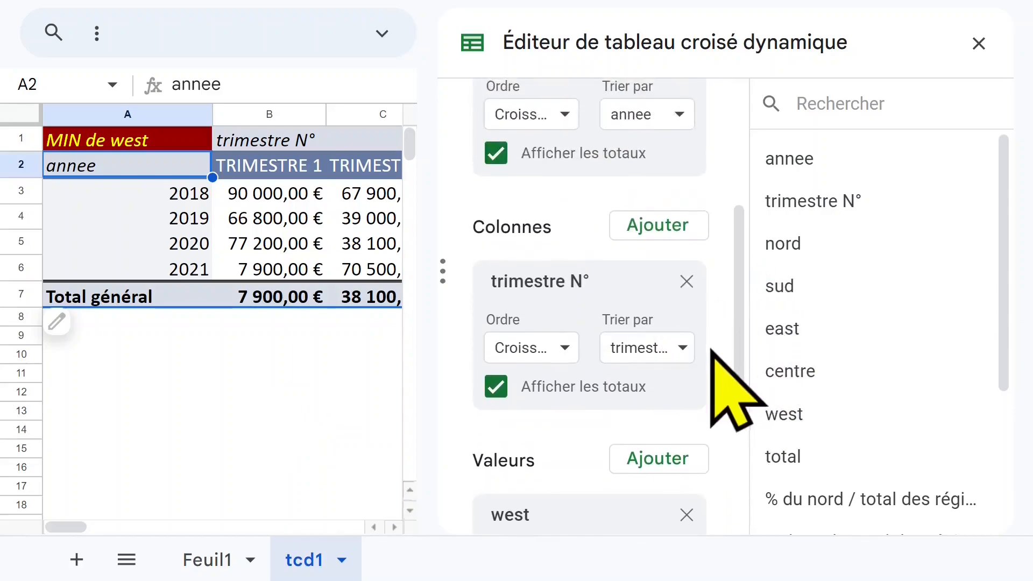
{"action": "left_click_drag", "start_coordinate": [743, 295], "coordinate": [742, 403]}
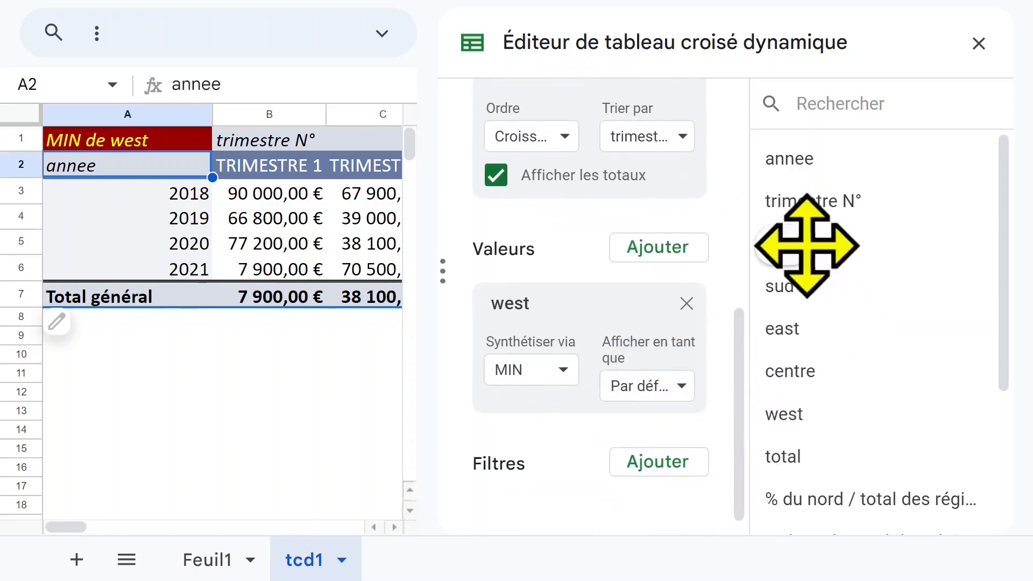
{"action": "left_click_drag", "start_coordinate": [805, 245], "coordinate": [502, 297]}
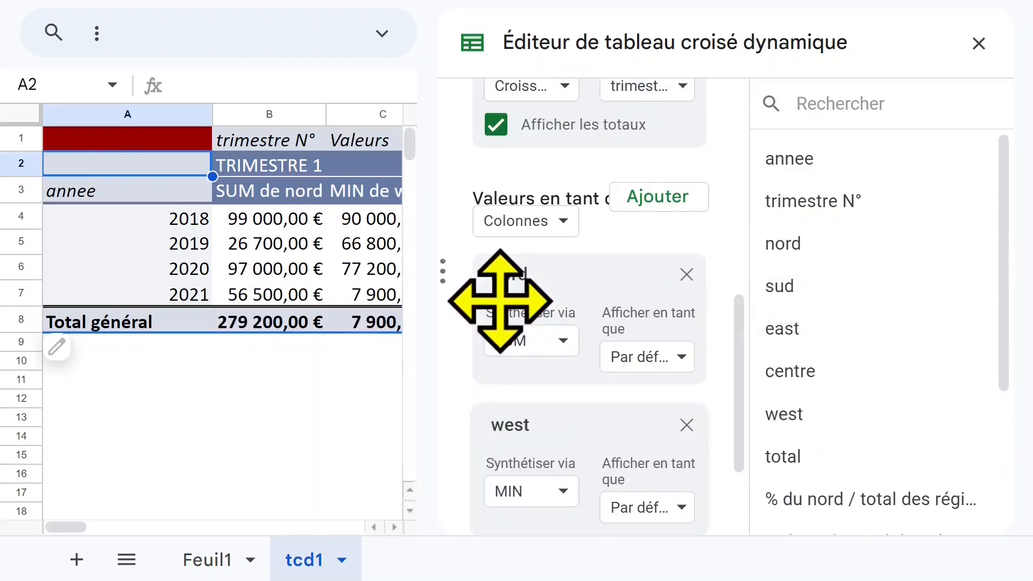
{"action": "left_click", "coordinate": [978, 43]}
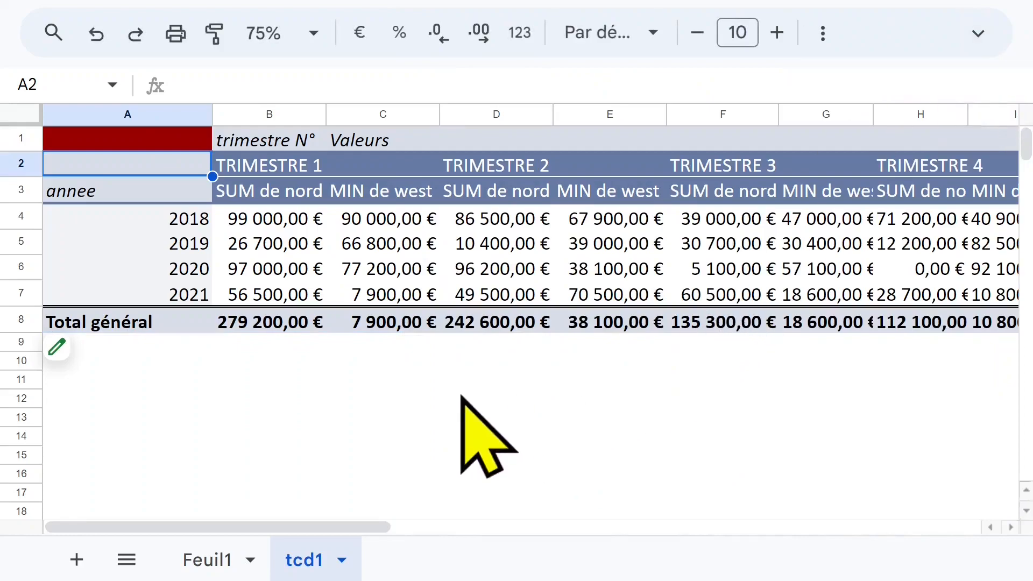
- Examine the nord and west value columns under each quarter heading and the year rows of the pivot table
{"action": "left_click", "coordinate": [290, 190]}
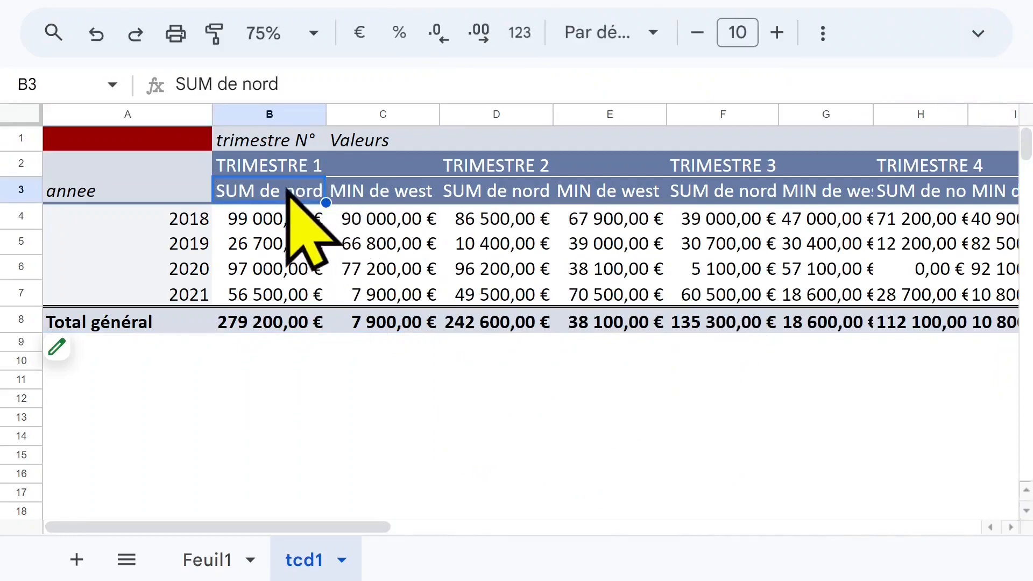
{"action": "left_click", "coordinate": [407, 197]}
{"action": "left_click", "coordinate": [484, 198]}
{"action": "left_click", "coordinate": [625, 195]}
{"action": "left_click", "coordinate": [299, 185]}
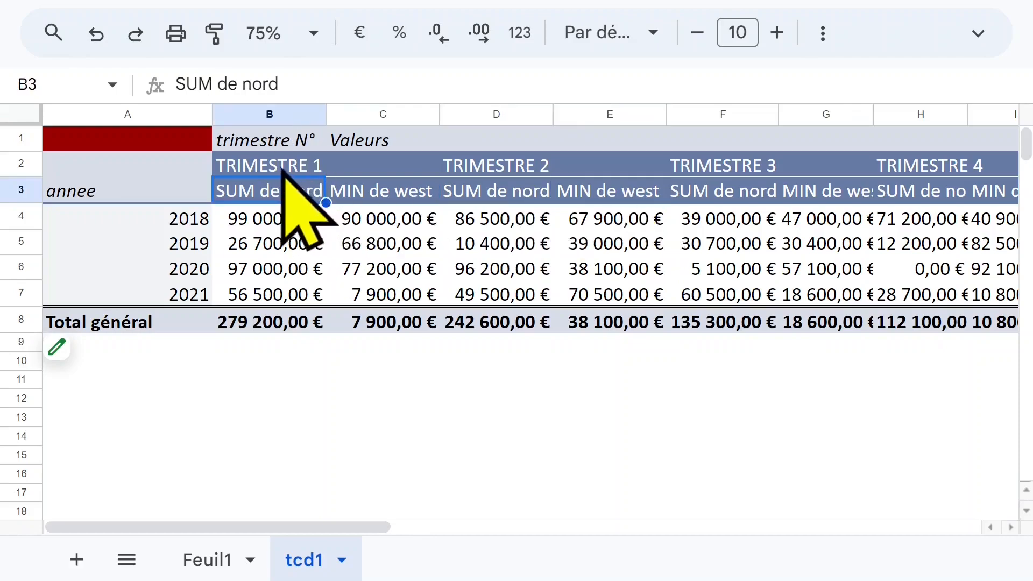
{"action": "left_click", "coordinate": [284, 169]}
{"action": "left_click", "coordinate": [381, 169]}
{"action": "left_click", "coordinate": [288, 193]}
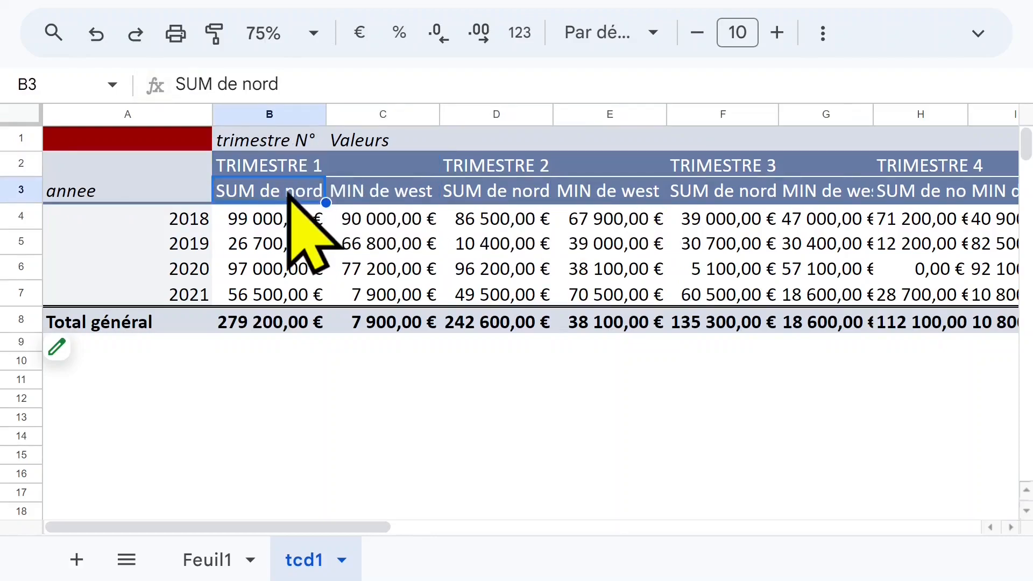
{"action": "left_click", "coordinate": [388, 243]}
{"action": "left_click", "coordinate": [518, 185]}
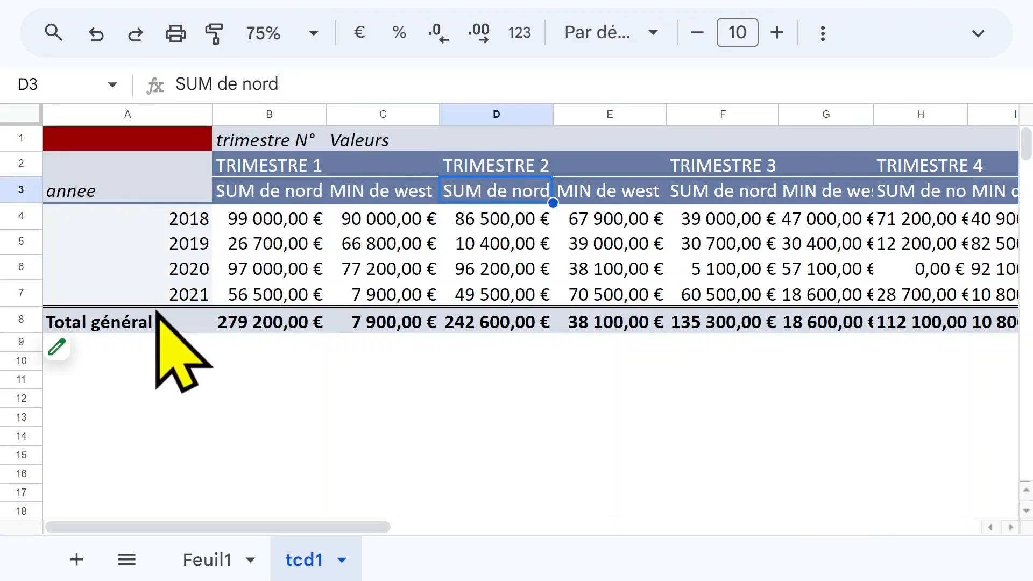
{"action": "left_click", "coordinate": [184, 221]}
{"action": "left_click", "coordinate": [173, 292]}
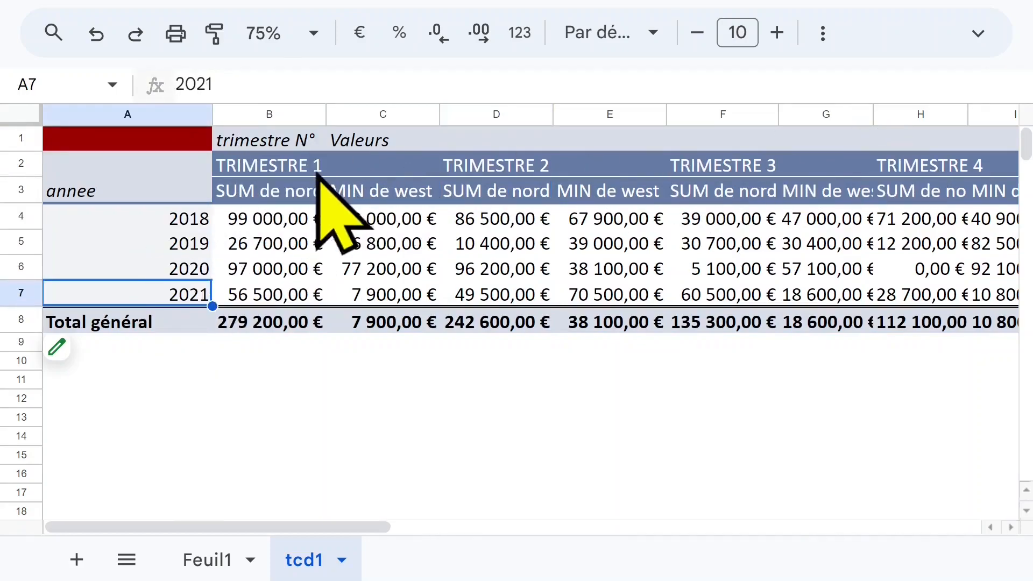
- Reopen the pivot table editor and move annee from the rows to the columns in place of trimestre N°
{"action": "left_click", "coordinate": [183, 267]}
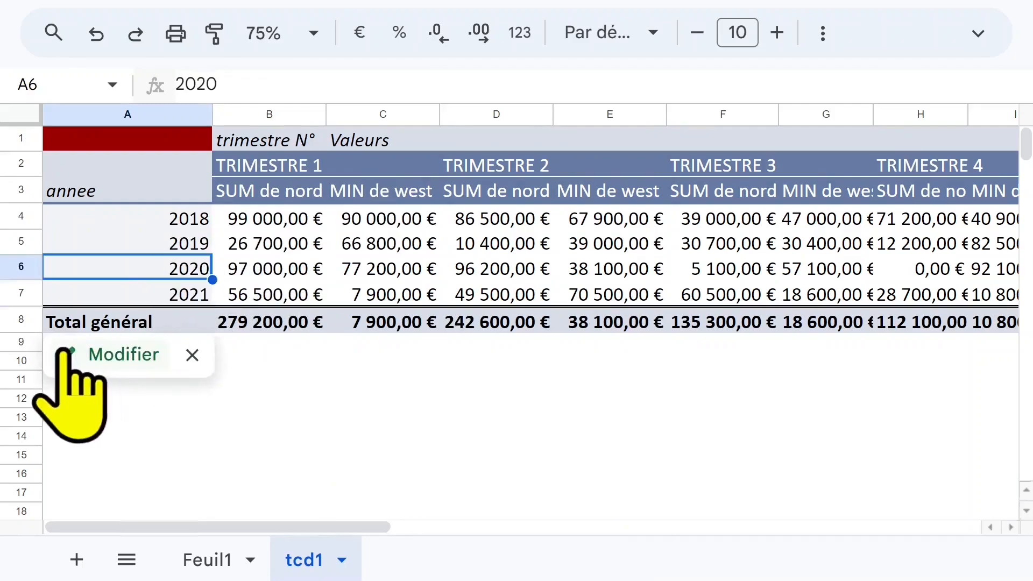
{"action": "left_click", "coordinate": [92, 352]}
{"action": "left_click_drag", "start_coordinate": [740, 334], "coordinate": [741, 192]}
{"action": "left_click_drag", "start_coordinate": [595, 148], "coordinate": [595, 336]}
{"action": "scroll", "coordinate": [664, 346], "scroll_direction": "up", "scroll_amount": 3}
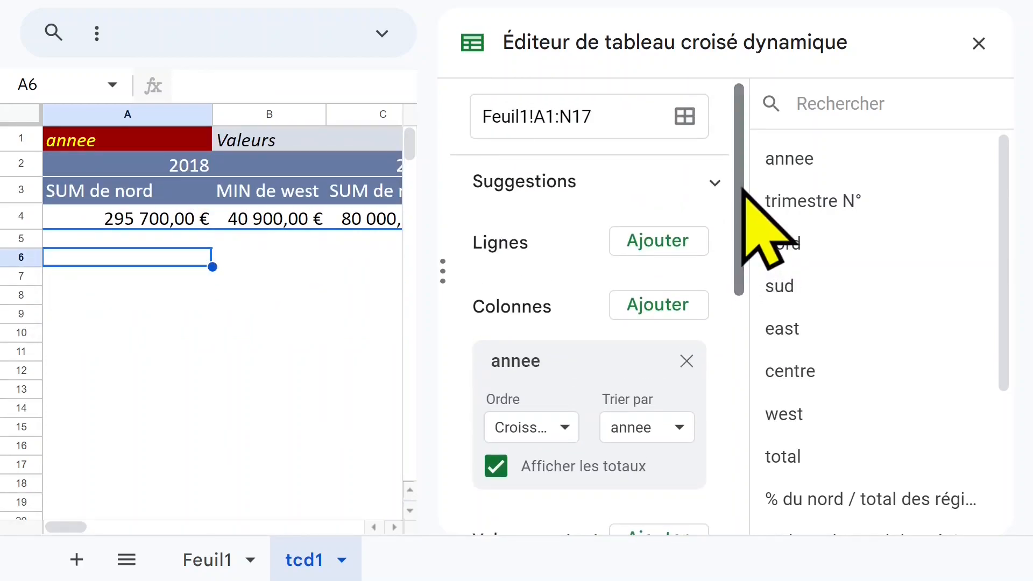
- Add trimestre N° to the pivot table's rows and close the editor
{"action": "left_click", "coordinate": [685, 243]}
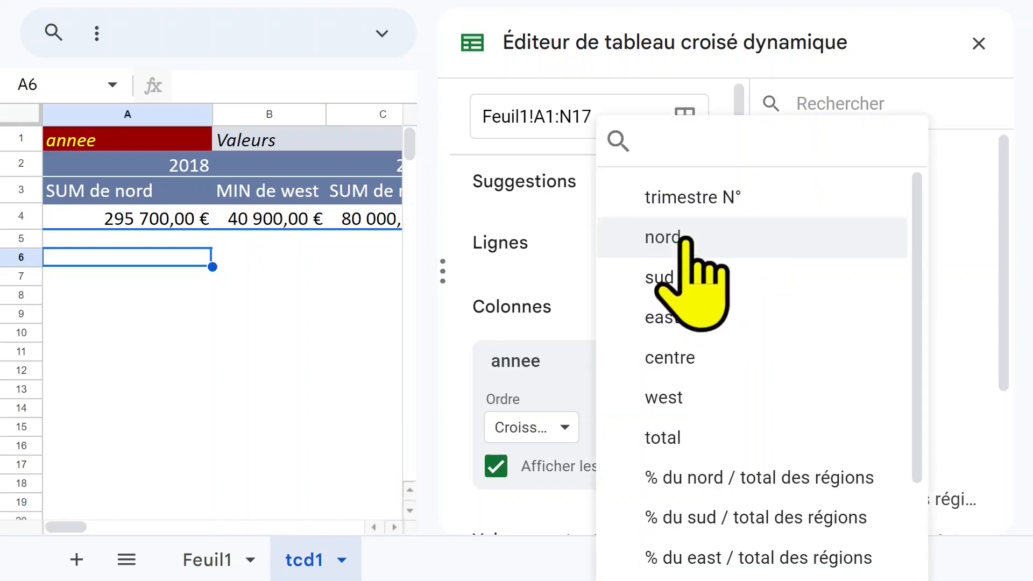
{"action": "left_click", "coordinate": [738, 197]}
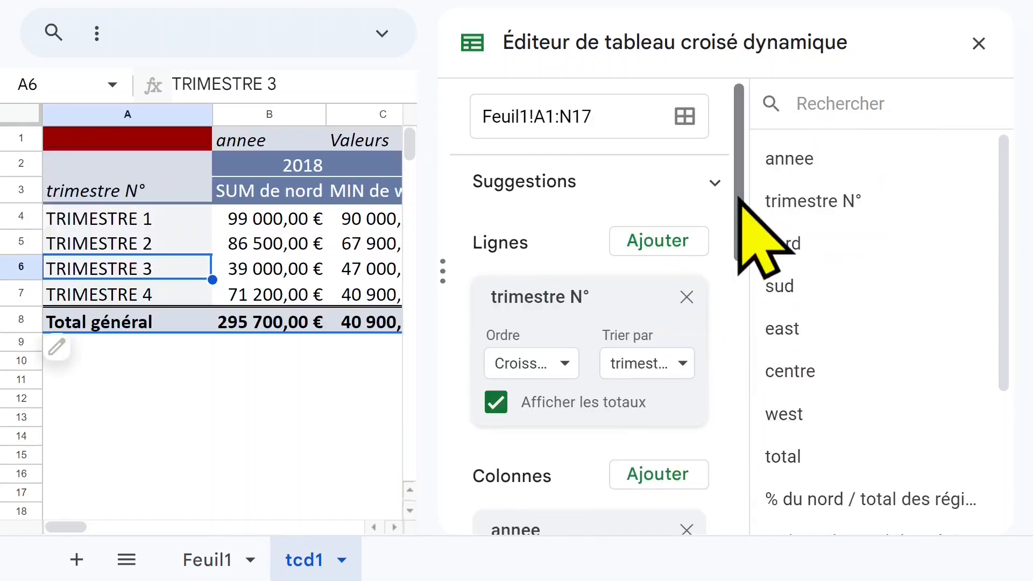
{"action": "left_click", "coordinate": [978, 43]}
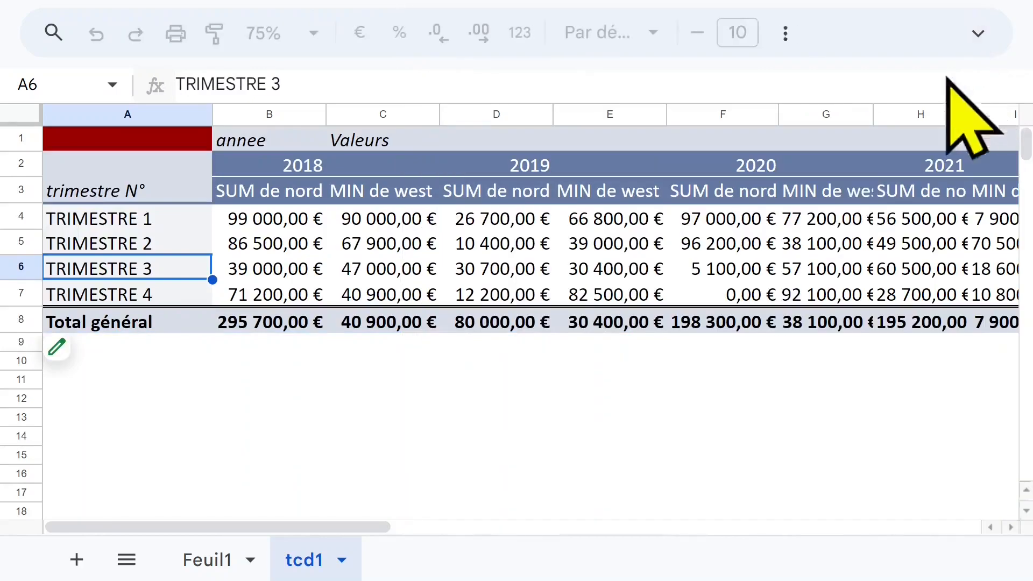
{"action": "left_click", "coordinate": [588, 397]}
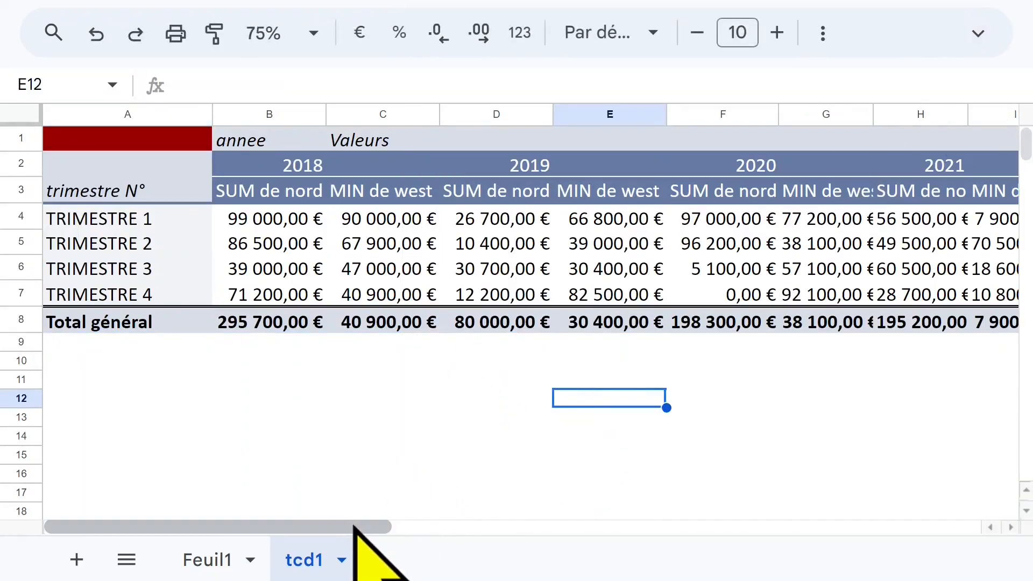
- Fit the widths of columns B to H to their contents
{"action": "left_click", "coordinate": [143, 246]}
{"action": "left_click_drag", "start_coordinate": [256, 114], "coordinate": [938, 113]}
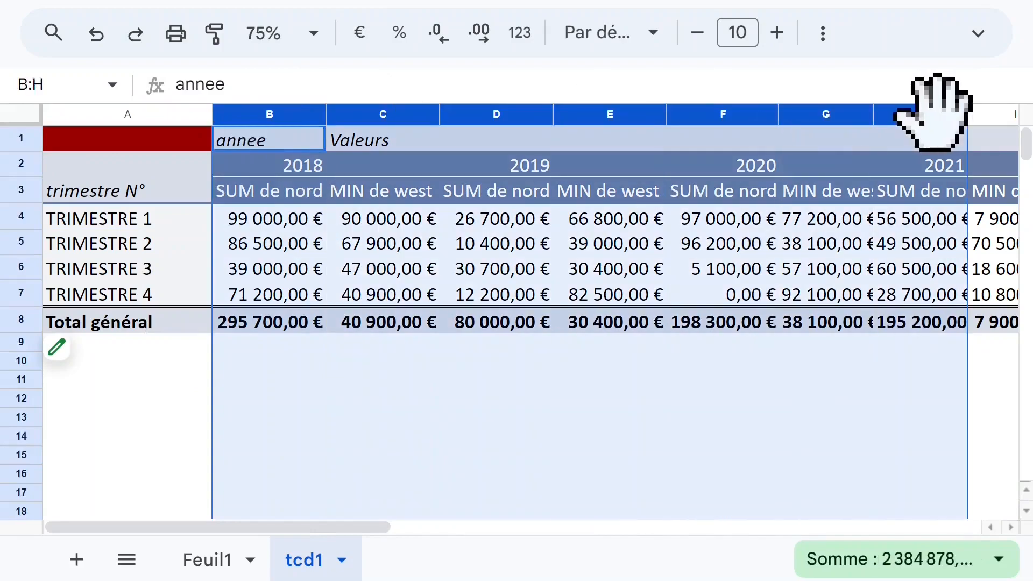
{"action": "double_click", "coordinate": [780, 123]}
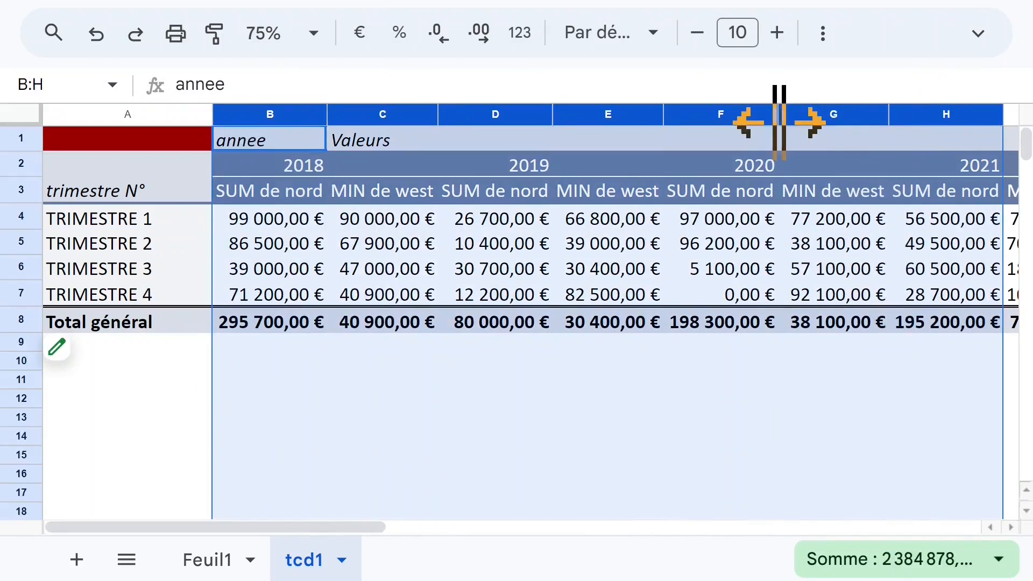
- Examine the nord and west columns under the Total général heading of the pivot table
{"action": "left_click_drag", "start_coordinate": [425, 530], "coordinate": [663, 532]}
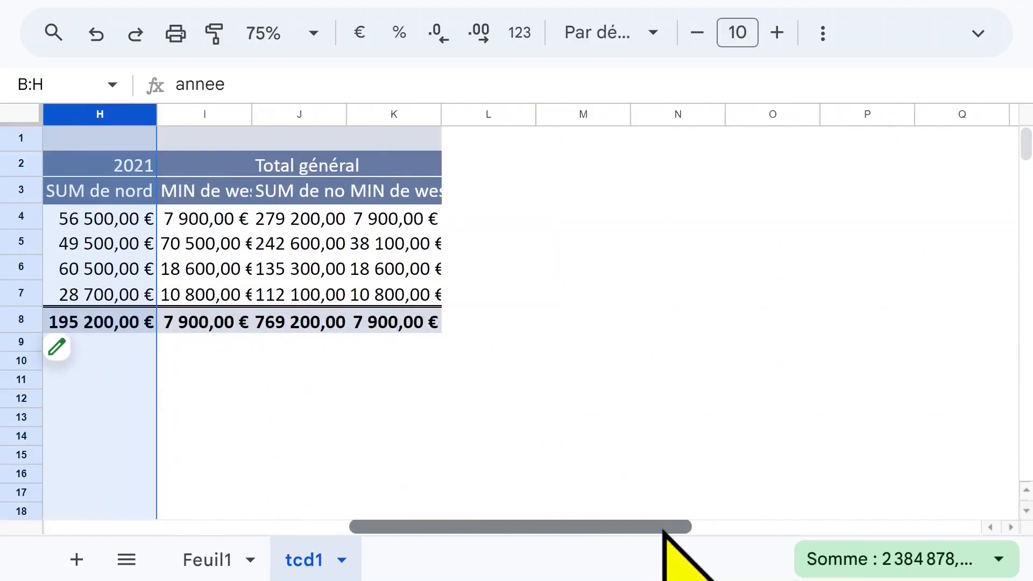
{"action": "left_click", "coordinate": [401, 243]}
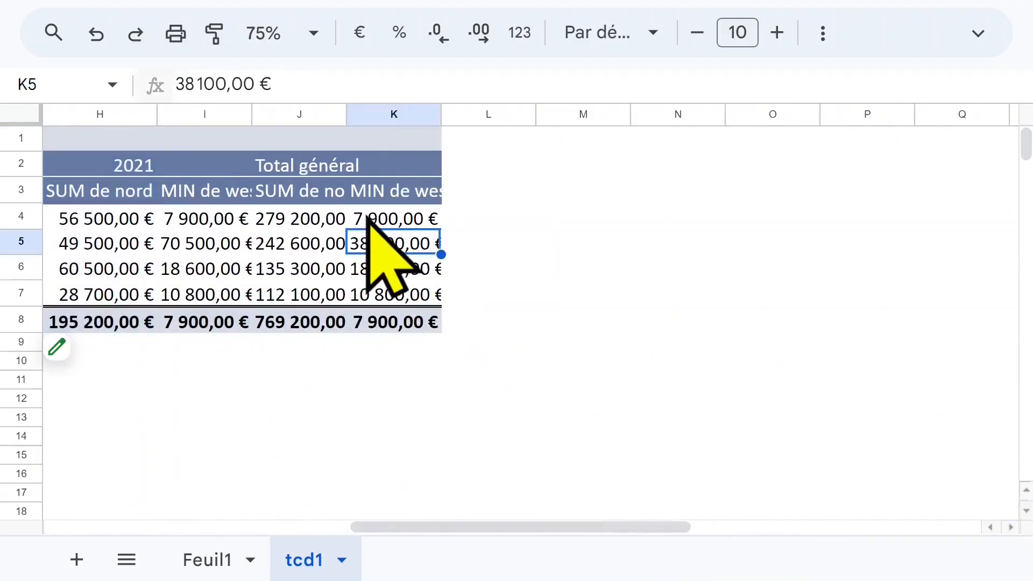
{"action": "left_click", "coordinate": [368, 196]}
{"action": "left_click", "coordinate": [293, 195]}
{"action": "left_click", "coordinate": [359, 189]}
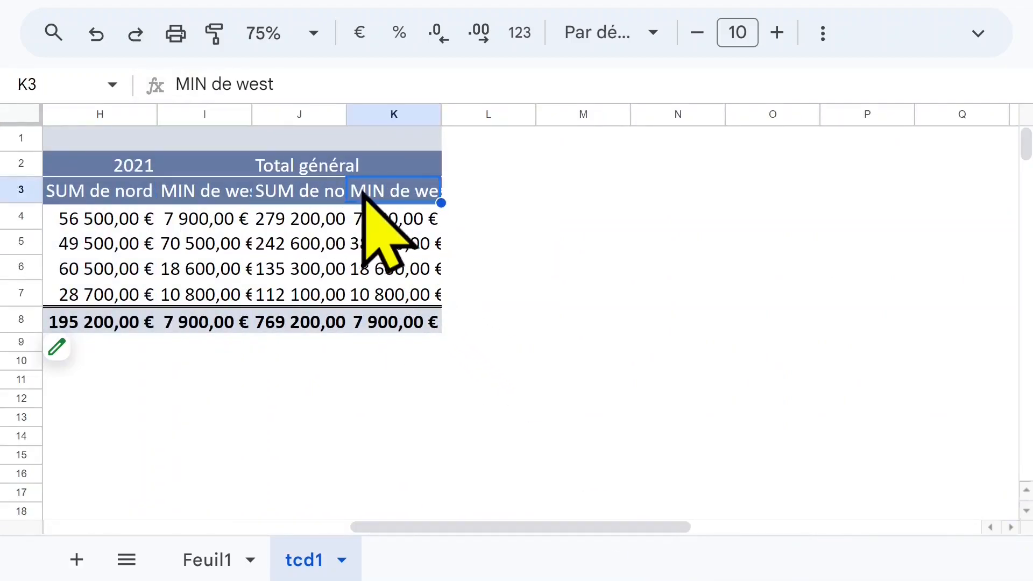
{"action": "left_click", "coordinate": [285, 191]}
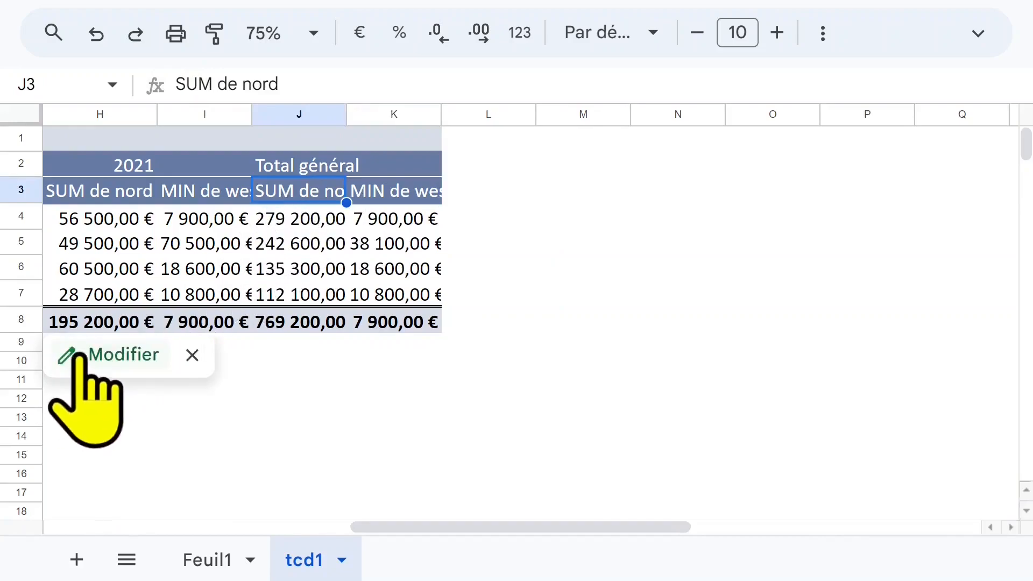
- Edit the pivot table, remove the west field from its values and close the editor
{"action": "left_click", "coordinate": [116, 356]}
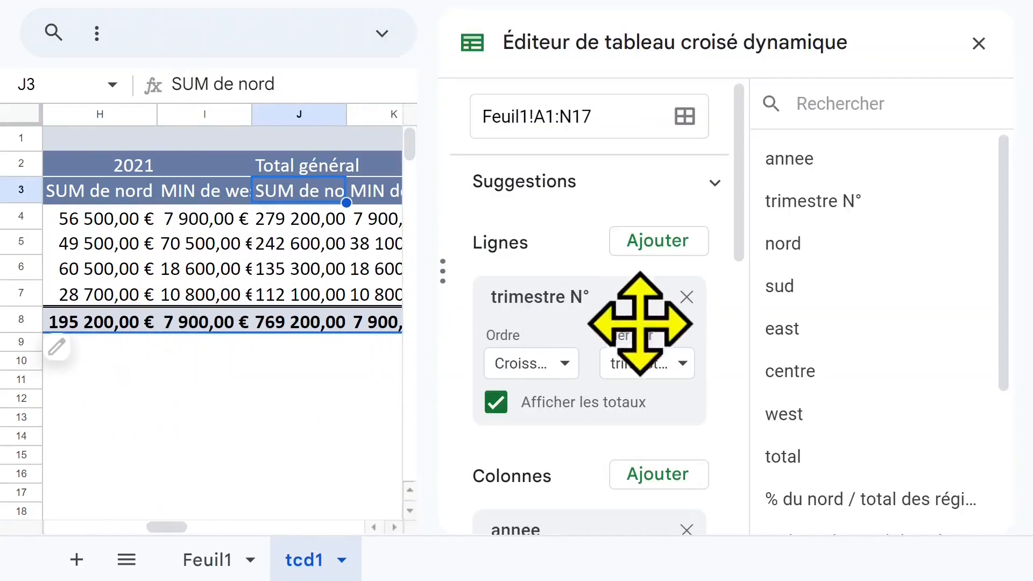
{"action": "left_click_drag", "start_coordinate": [734, 231], "coordinate": [725, 454]}
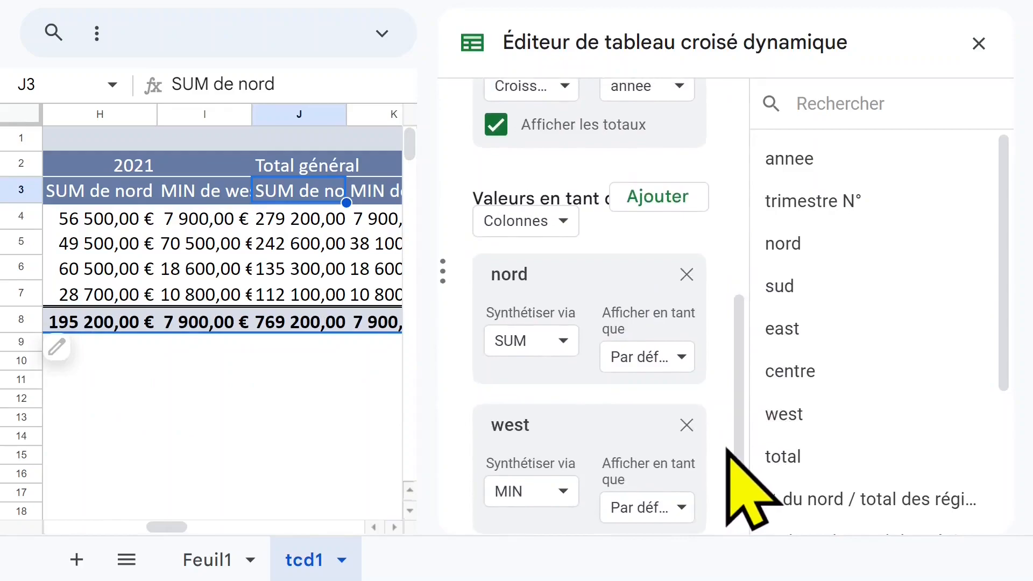
{"action": "left_click", "coordinate": [686, 425]}
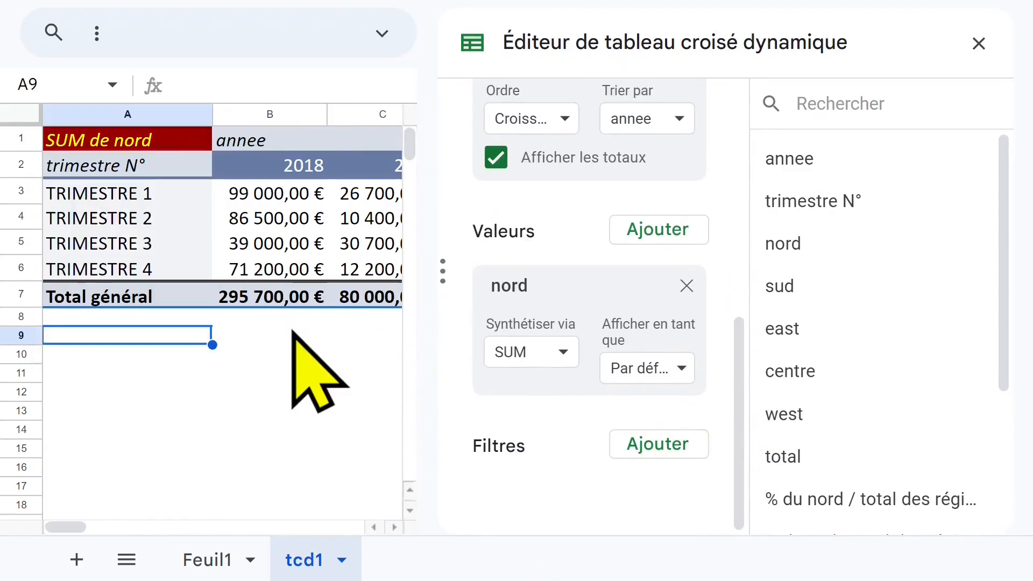
{"action": "left_click", "coordinate": [978, 43]}
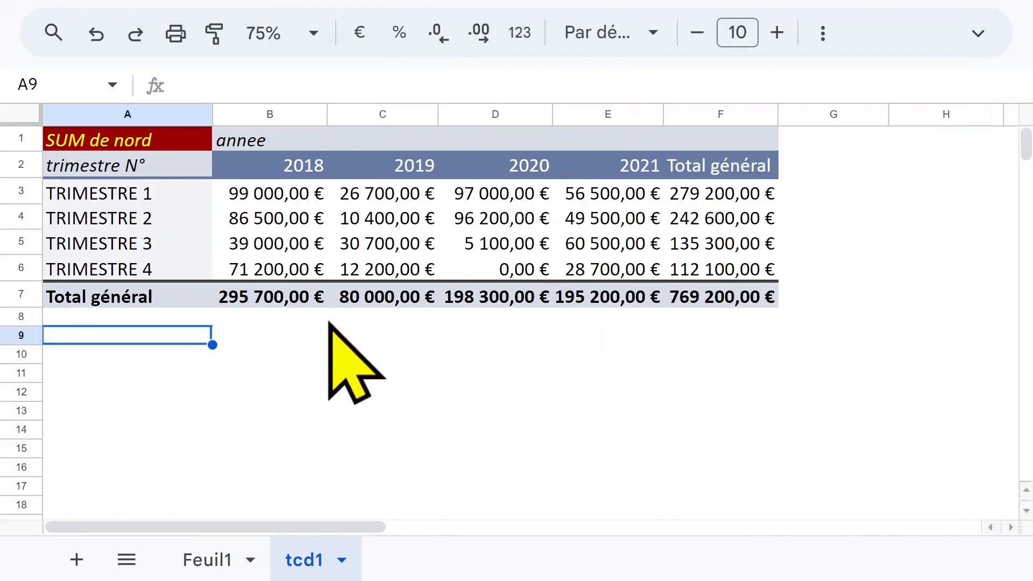
- Examine the SUM de nord header, the quarter rows and their values by year
{"action": "left_click", "coordinate": [132, 141]}
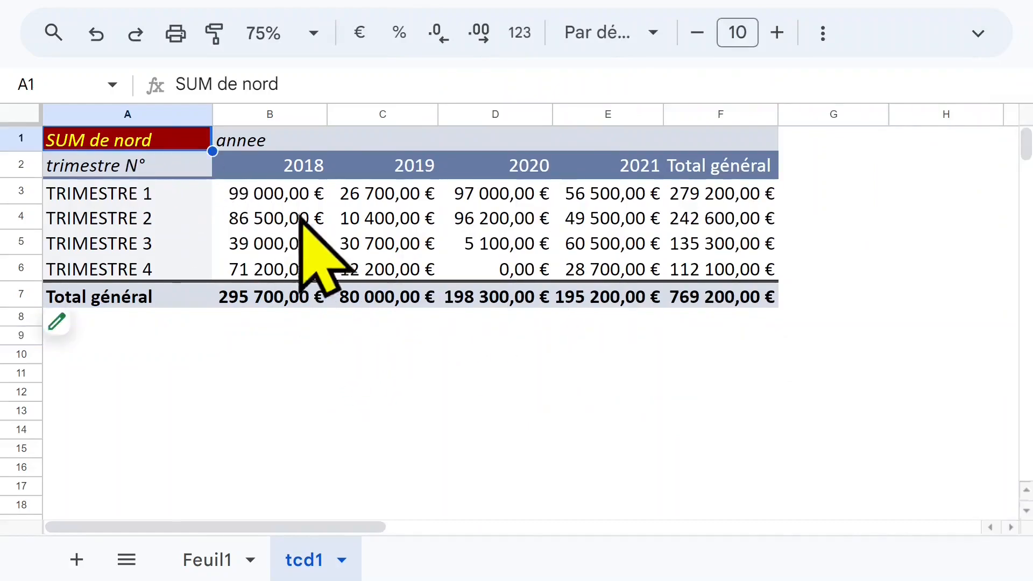
{"action": "left_click", "coordinate": [280, 198]}
{"action": "left_click", "coordinate": [401, 225]}
{"action": "left_click", "coordinate": [107, 194]}
{"action": "left_click", "coordinate": [129, 269]}
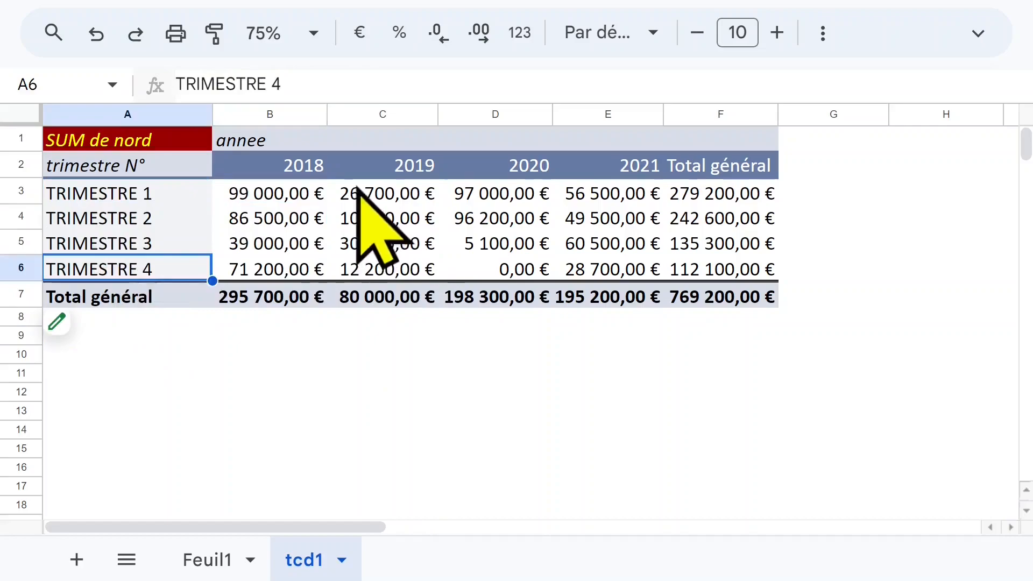
- Show the nord values as a percentage of the row total in the pivot table editor and close it
{"action": "left_click", "coordinate": [269, 195]}
{"action": "left_click", "coordinate": [59, 325]}
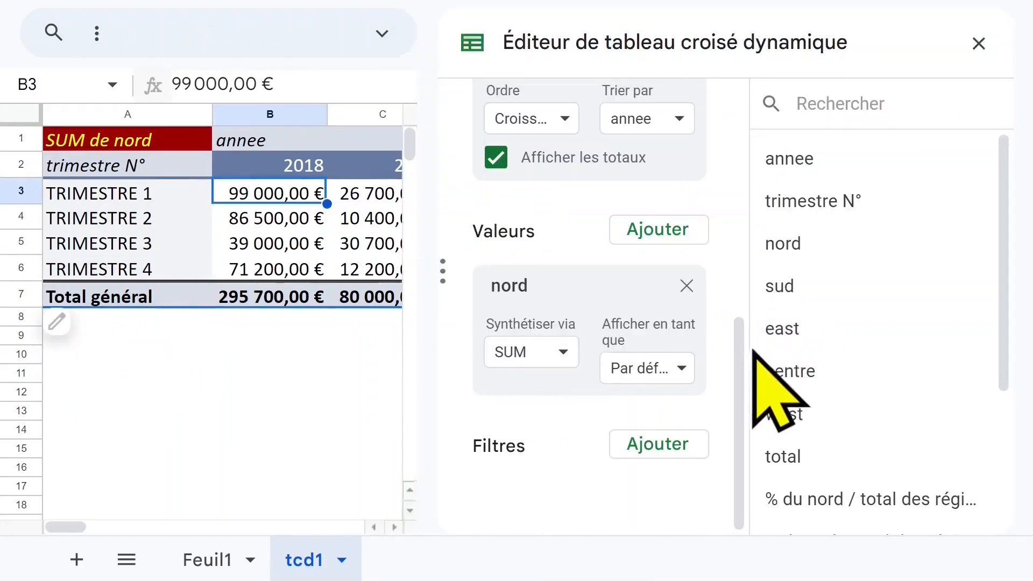
{"action": "scroll", "coordinate": [745, 352], "scroll_direction": "up", "scroll_amount": 1}
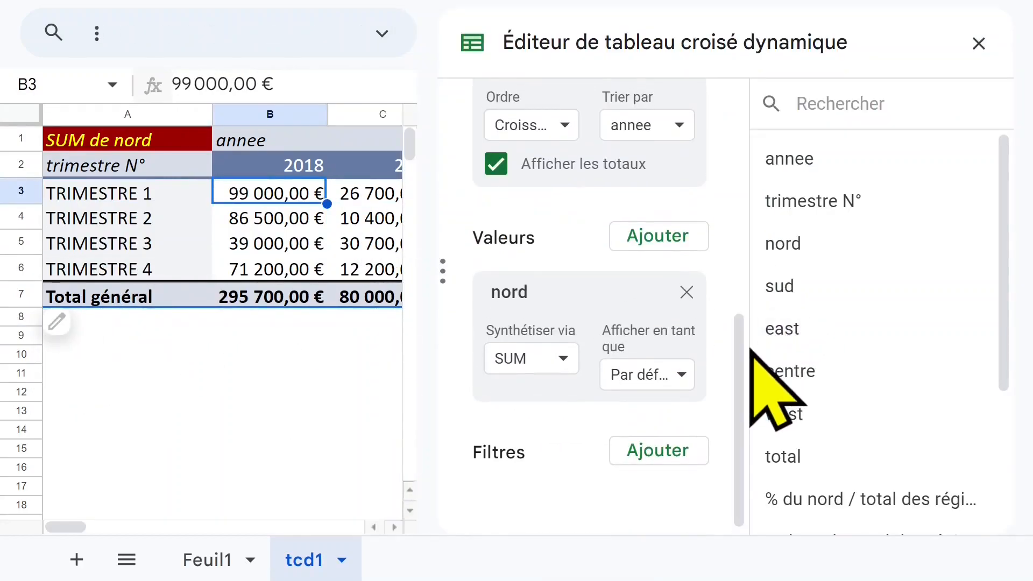
{"action": "left_click", "coordinate": [681, 375]}
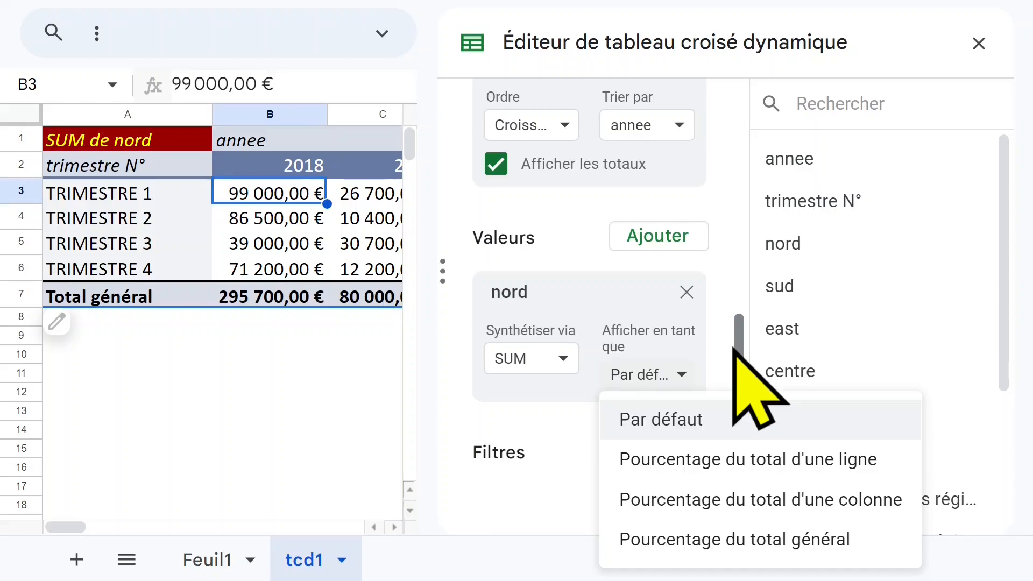
{"action": "left_click", "coordinate": [739, 458]}
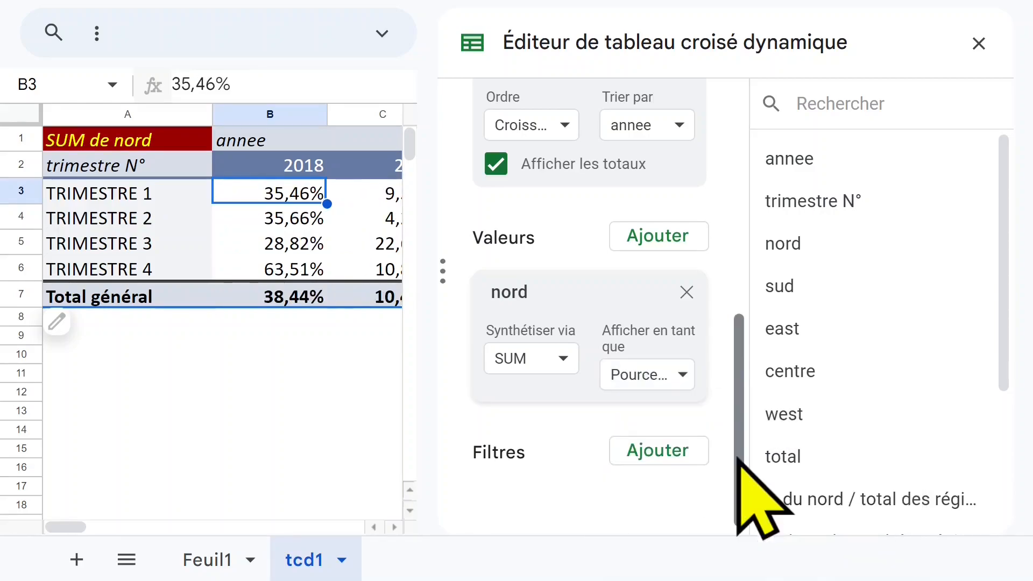
{"action": "left_click", "coordinate": [271, 372]}
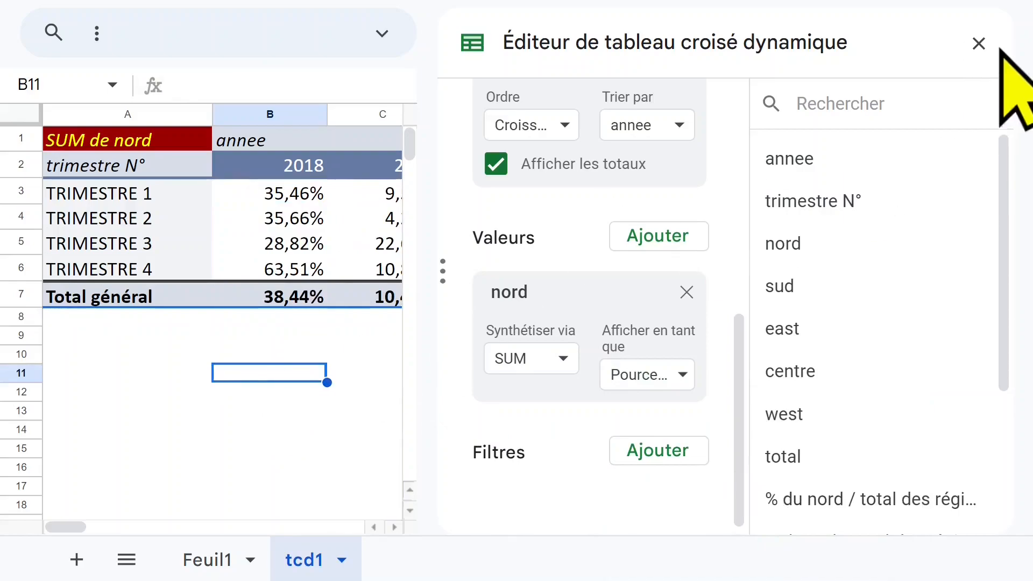
{"action": "left_click", "coordinate": [978, 43]}
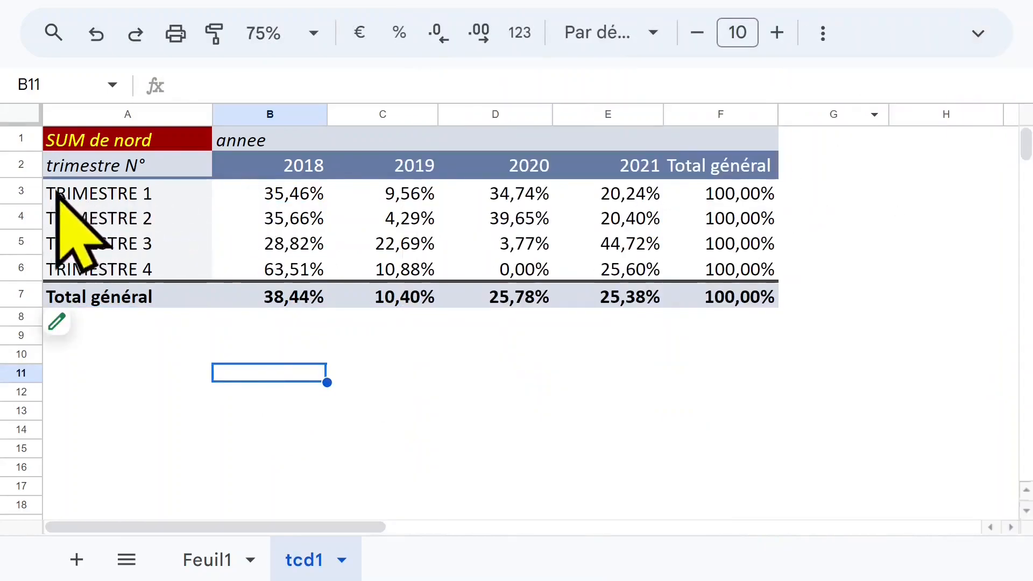
- Examine how each year's nord percentages in the TRIMESTRE 1 row relate to the row total
{"action": "left_click", "coordinate": [21, 192]}
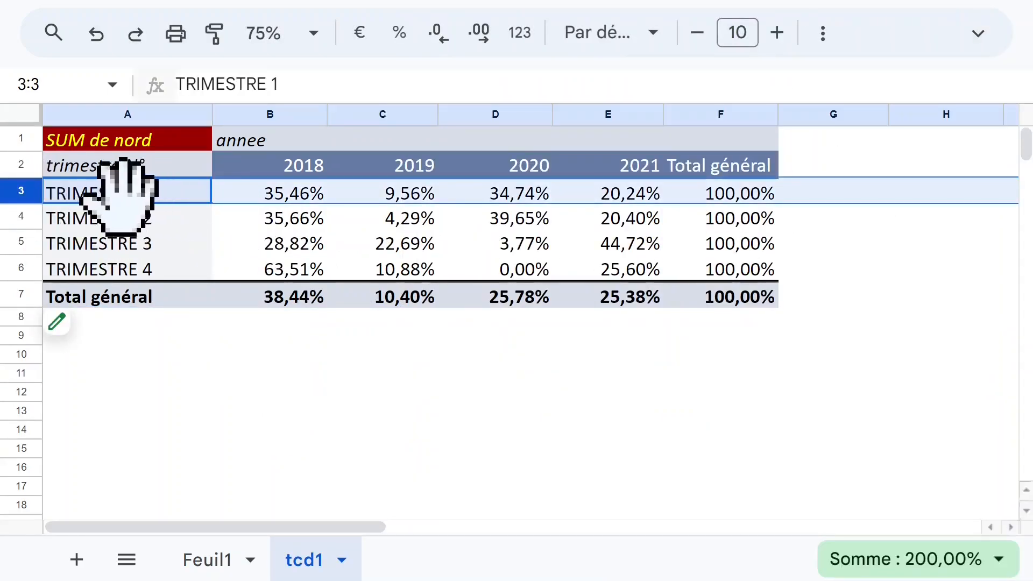
{"action": "left_click", "coordinate": [292, 199]}
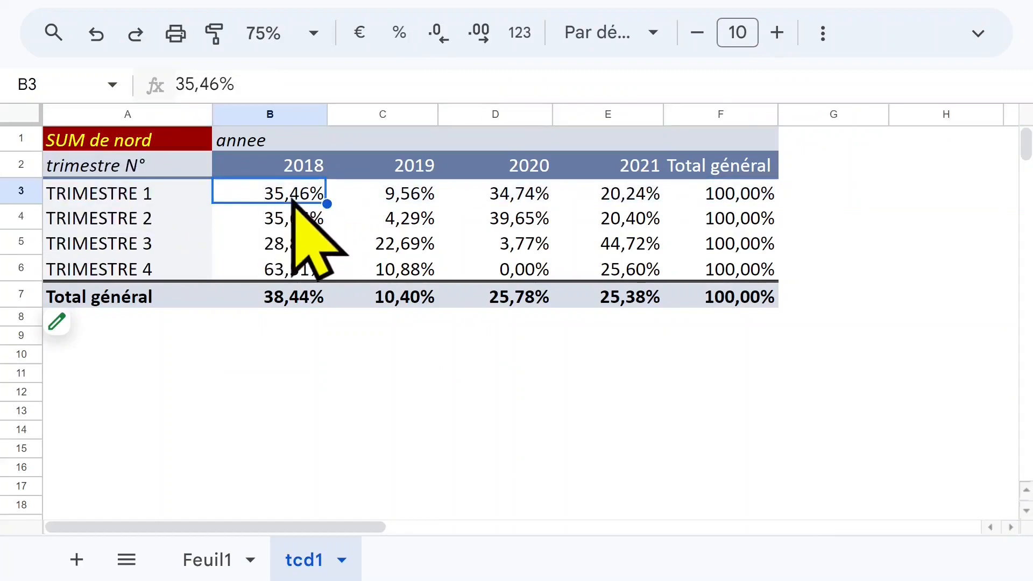
{"action": "left_click", "coordinate": [377, 200]}
{"action": "left_click", "coordinate": [511, 201]}
{"action": "left_click", "coordinate": [636, 197]}
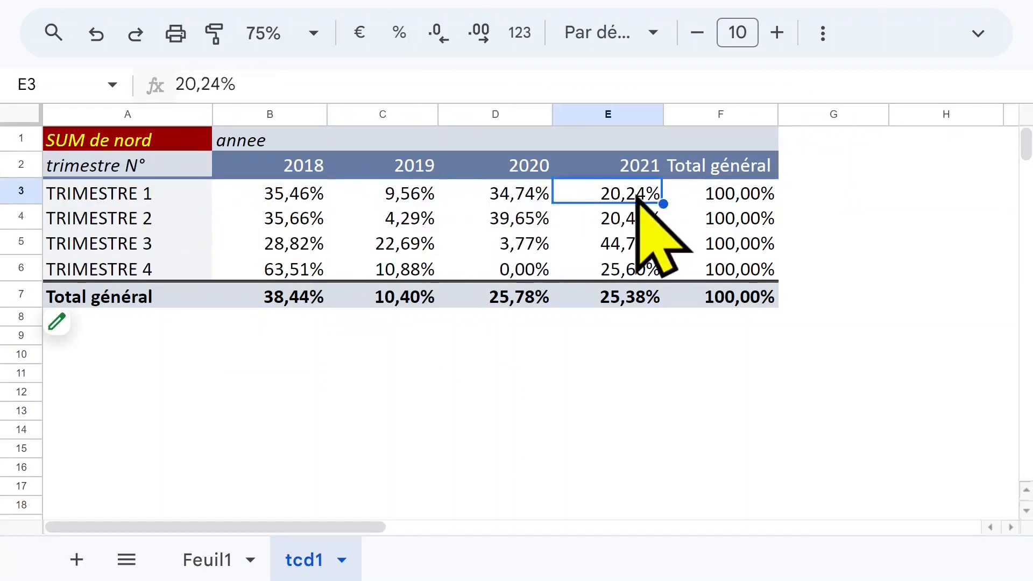
{"action": "left_click", "coordinate": [293, 197]}
{"action": "left_click", "coordinate": [510, 198]}
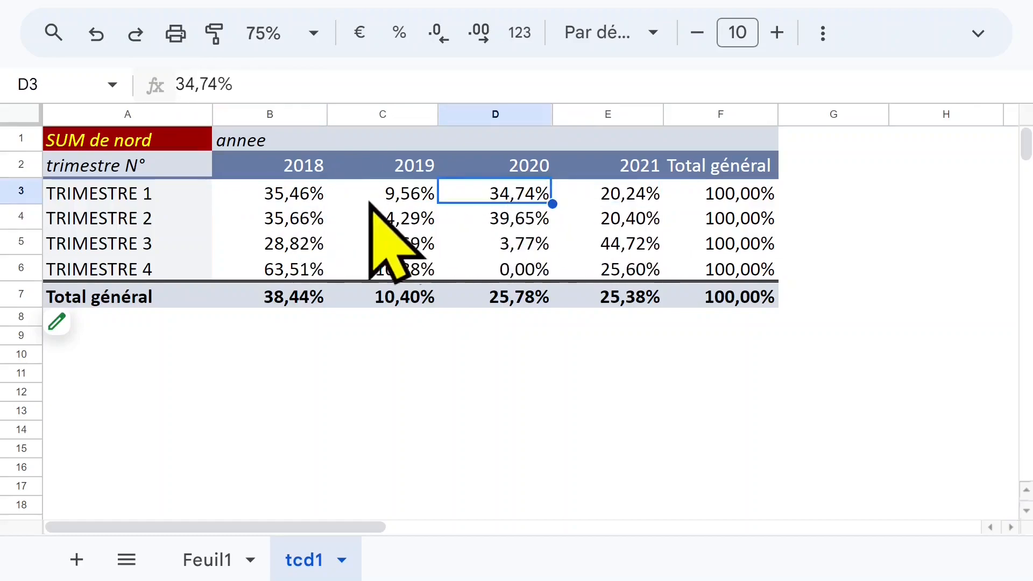
{"action": "left_click", "coordinate": [192, 197]}
{"action": "left_click", "coordinate": [193, 240]}
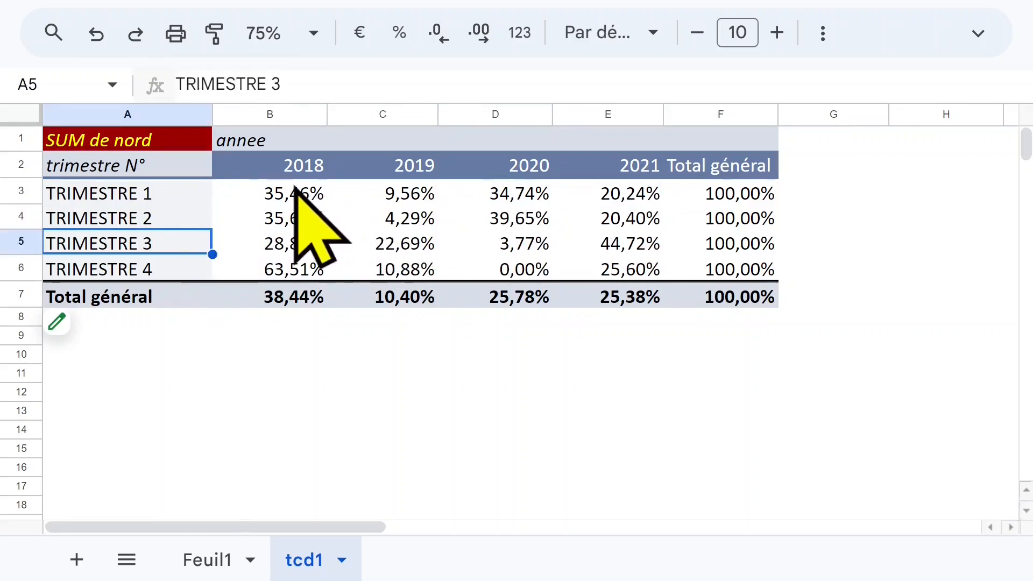
{"action": "left_click", "coordinate": [618, 199]}
{"action": "left_click", "coordinate": [178, 193]}
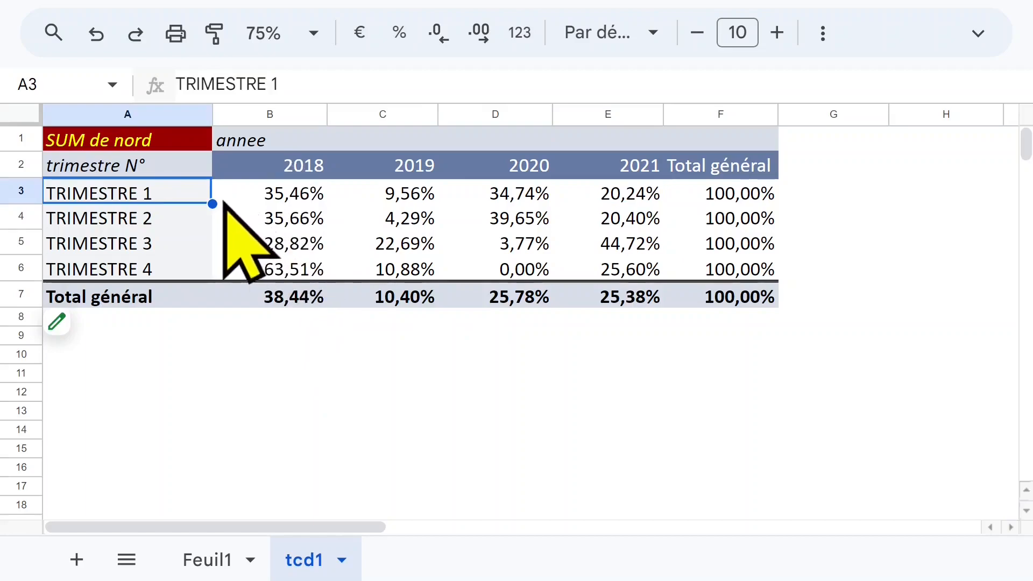
- Reopen the pivot table editor, show the nord values as a percentage of the column total and close it
{"action": "left_click", "coordinate": [98, 330]}
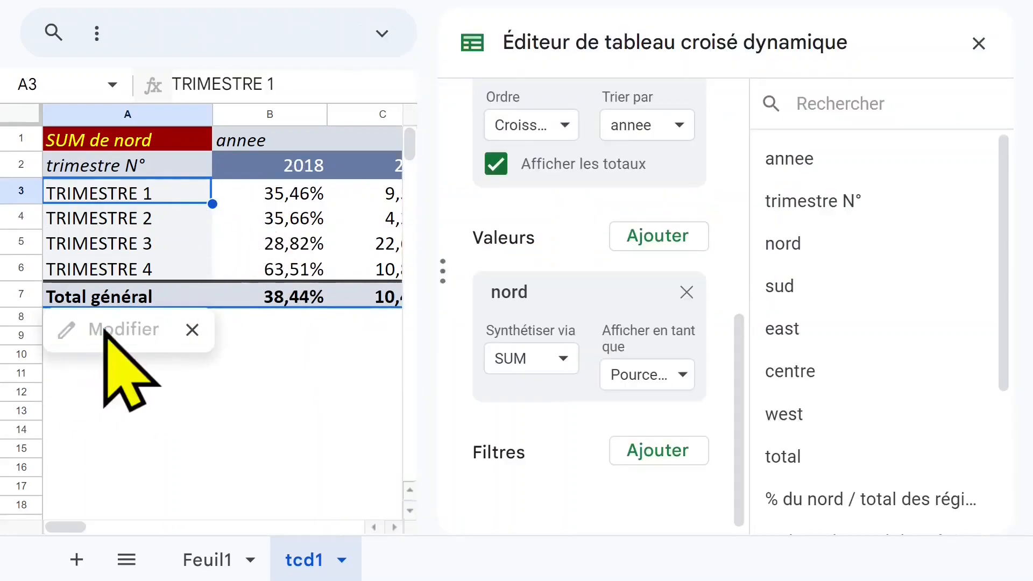
{"action": "left_click", "coordinate": [682, 375]}
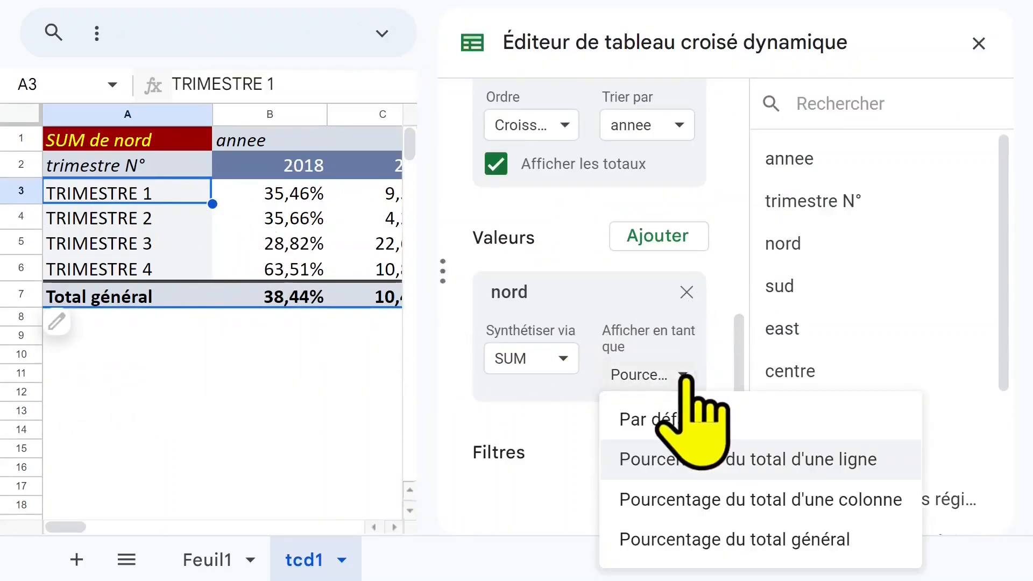
{"action": "left_click", "coordinate": [770, 500]}
{"action": "left_click", "coordinate": [385, 391]}
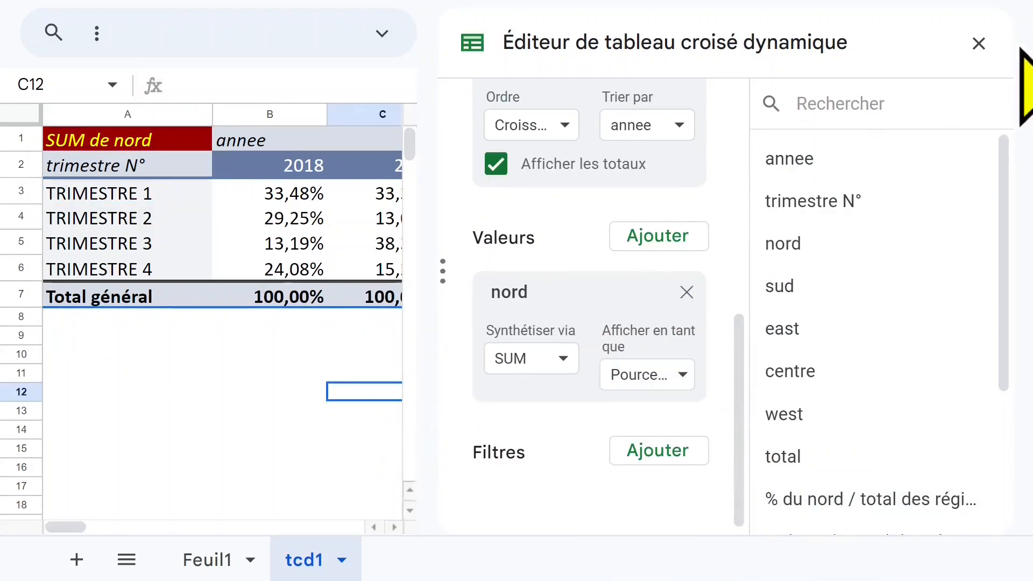
{"action": "left_click", "coordinate": [979, 43]}
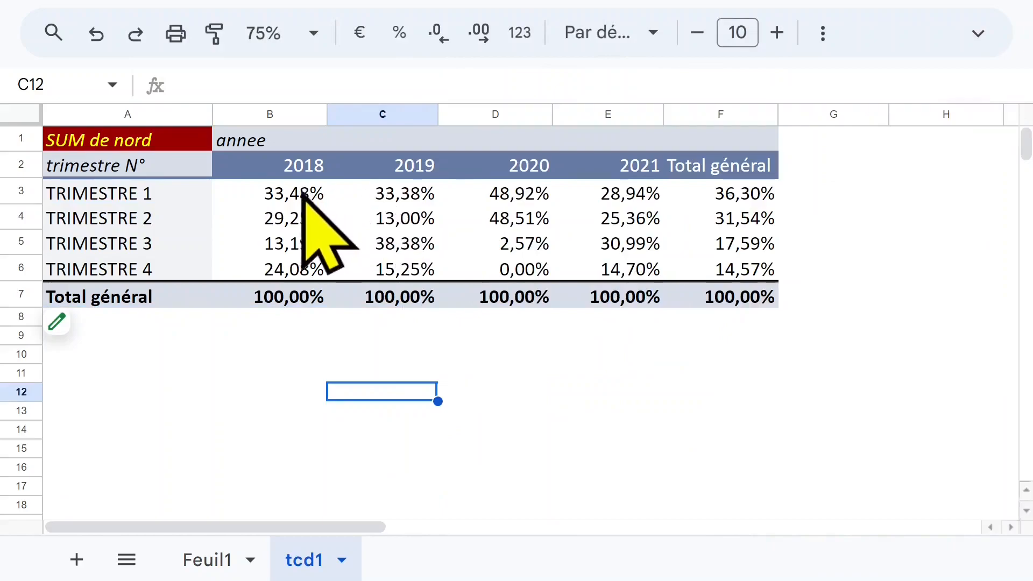
- Examine how the quarters' nord percentages relate to the column total for each year and for the Total général column
{"action": "left_click", "coordinate": [282, 114]}
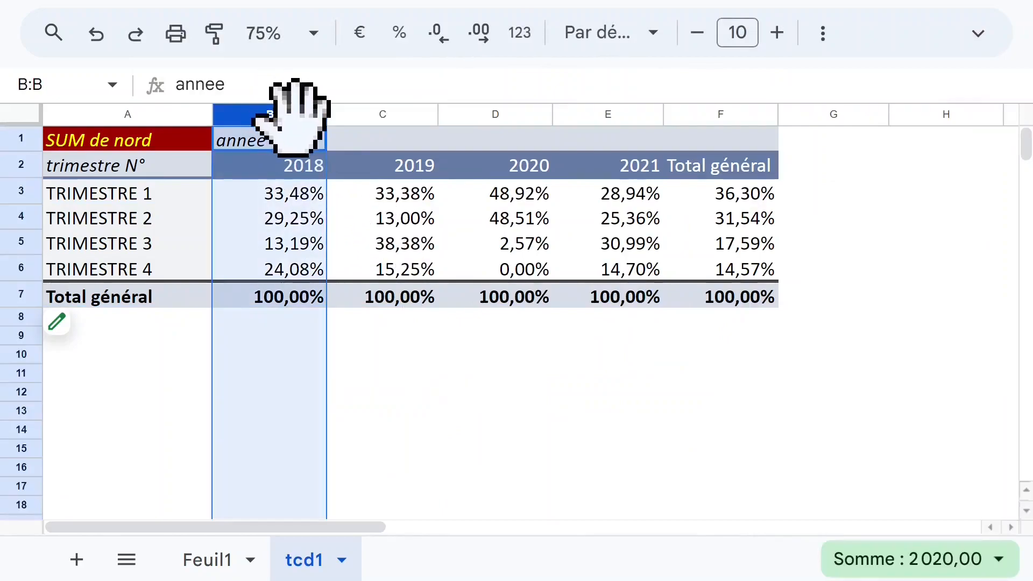
{"action": "left_click", "coordinate": [278, 196]}
{"action": "left_click", "coordinate": [145, 198]}
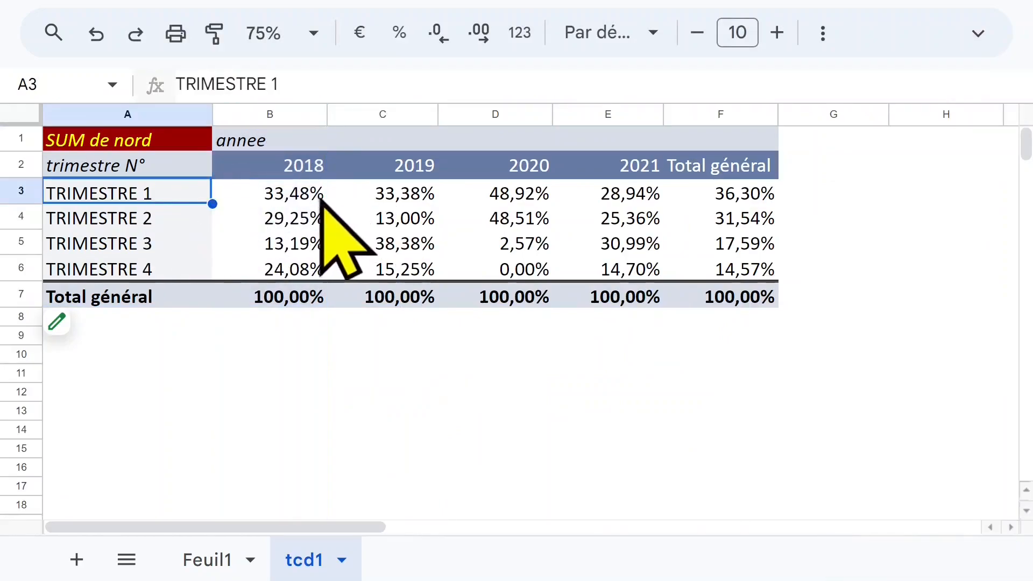
{"action": "left_click_drag", "start_coordinate": [283, 203], "coordinate": [280, 248]}
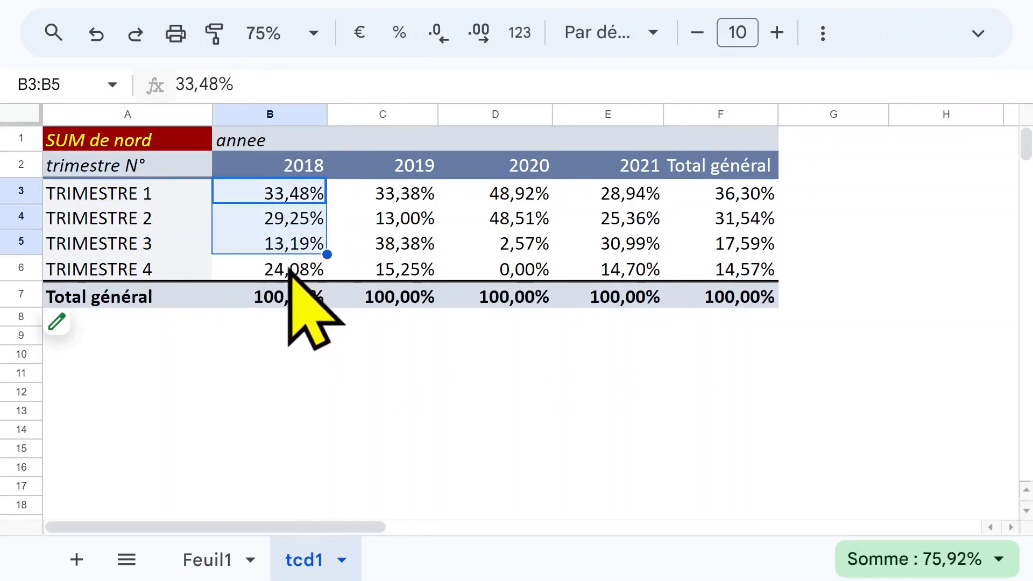
{"action": "left_click", "coordinate": [289, 268]}
{"action": "left_click", "coordinate": [280, 218]}
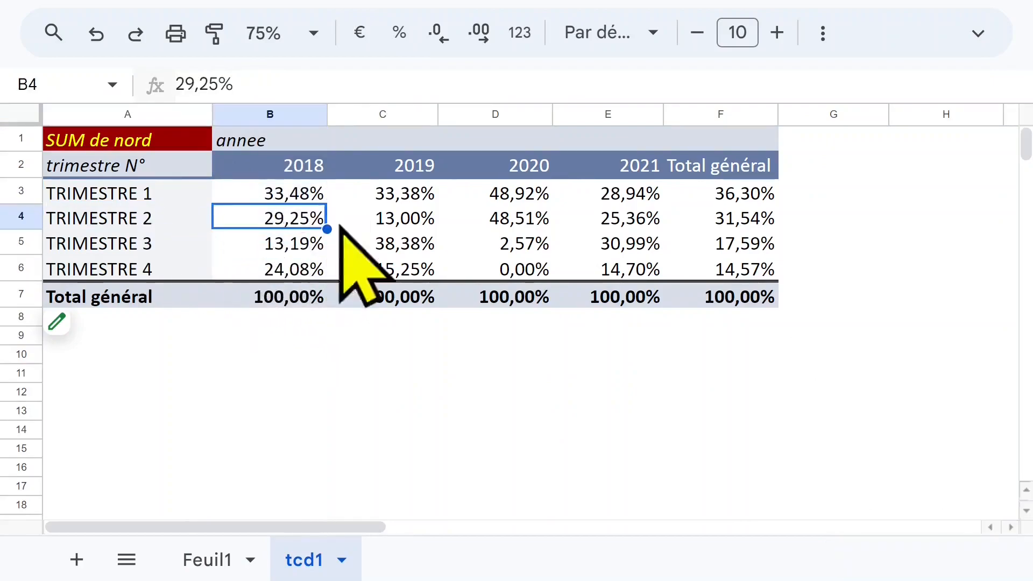
{"action": "left_click", "coordinate": [532, 198]}
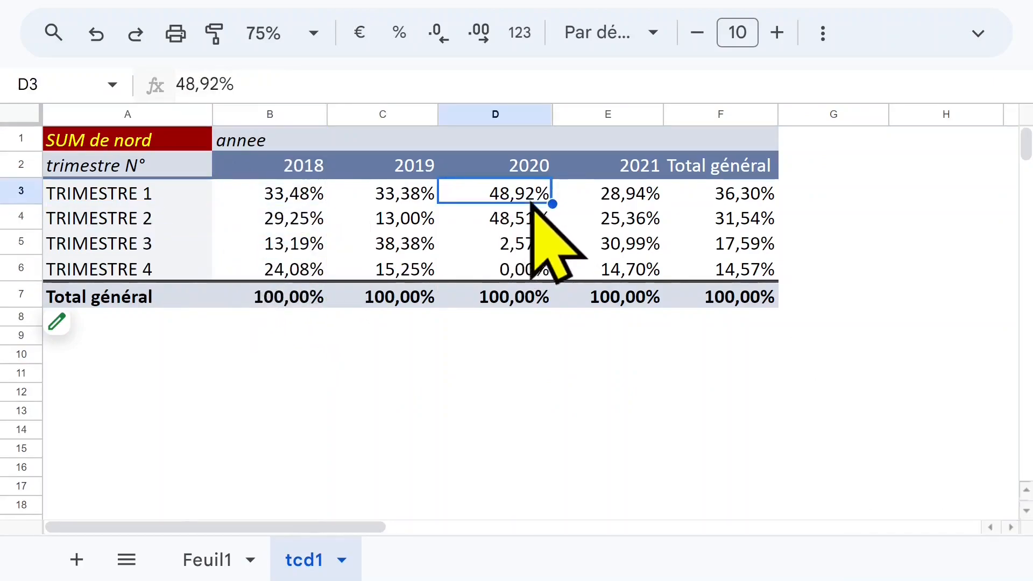
{"action": "left_click", "coordinate": [642, 197]}
{"action": "left_click", "coordinate": [748, 199]}
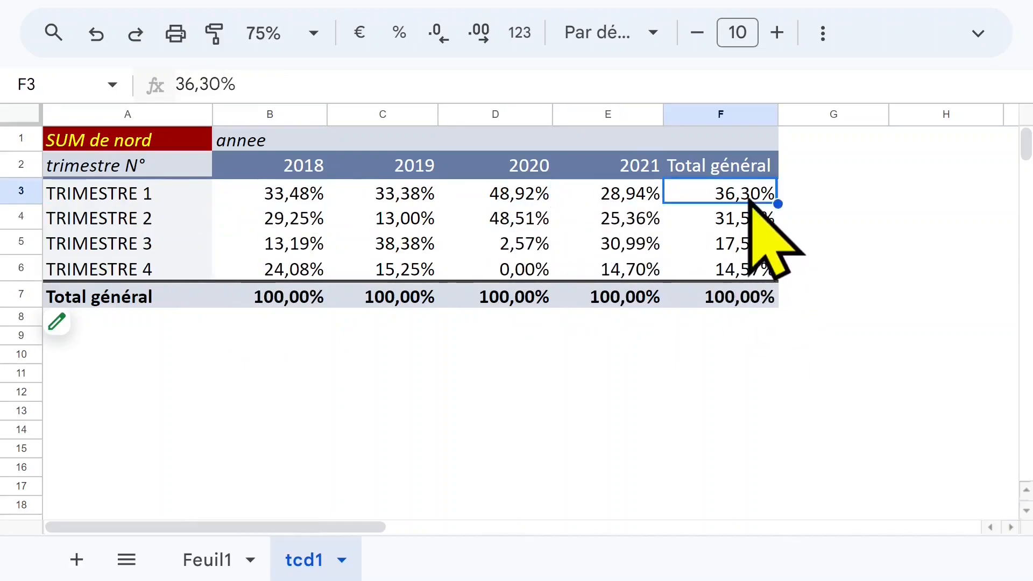
{"action": "left_click", "coordinate": [748, 242]}
- Replace the nord value field with total in the pivot table editor and close it
{"action": "left_click", "coordinate": [155, 145]}
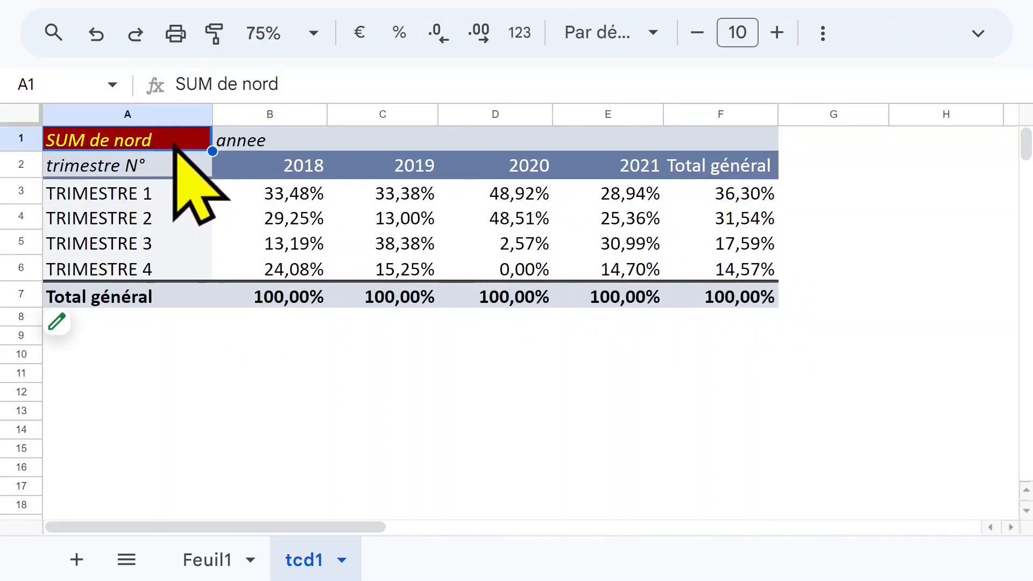
{"action": "left_click", "coordinate": [74, 325]}
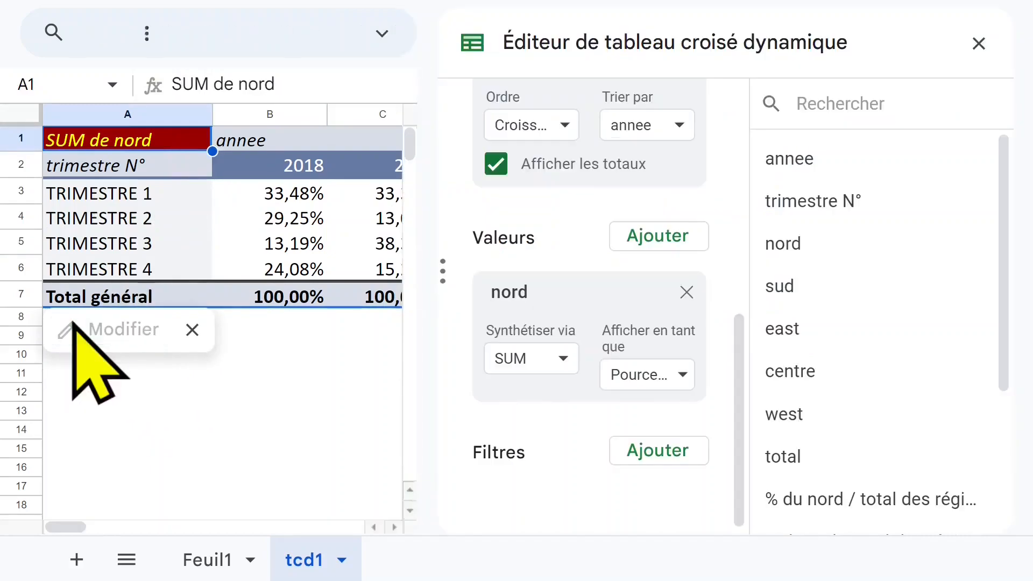
{"action": "left_click_drag", "start_coordinate": [749, 381], "coordinate": [743, 312]}
{"action": "scroll", "coordinate": [744, 315], "scroll_direction": "down", "scroll_amount": 2}
{"action": "left_click", "coordinate": [684, 349]}
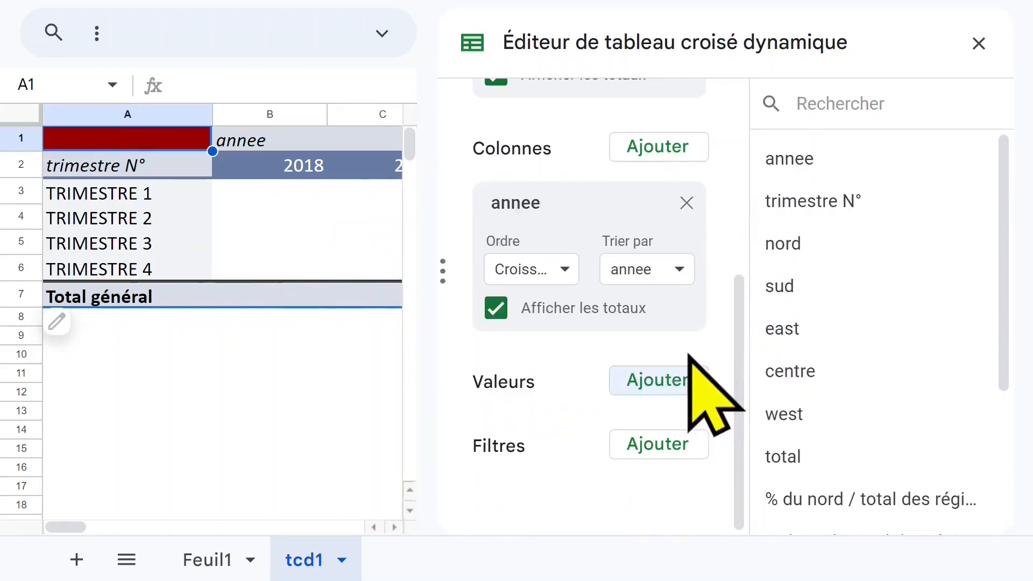
{"action": "scroll", "coordinate": [1012, 291], "scroll_direction": "down", "scroll_amount": 3}
{"action": "left_click_drag", "start_coordinate": [788, 375], "coordinate": [557, 414]}
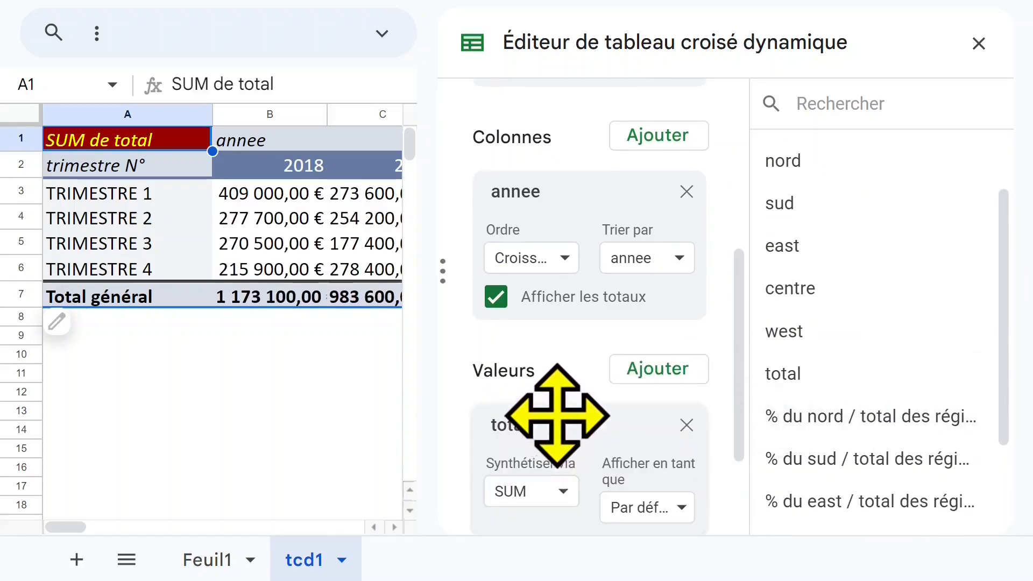
{"action": "left_click", "coordinate": [294, 416]}
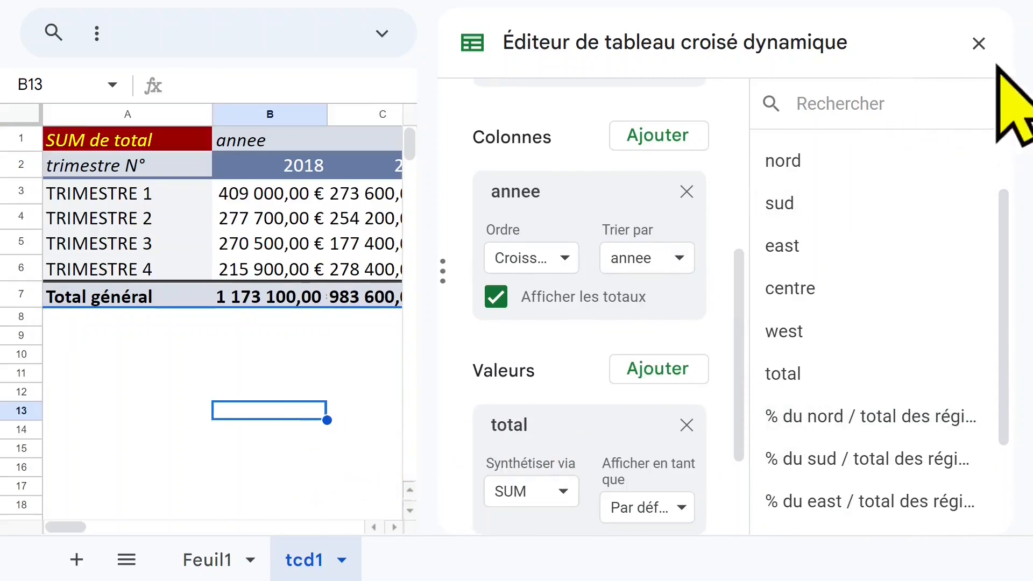
{"action": "left_click", "coordinate": [978, 43]}
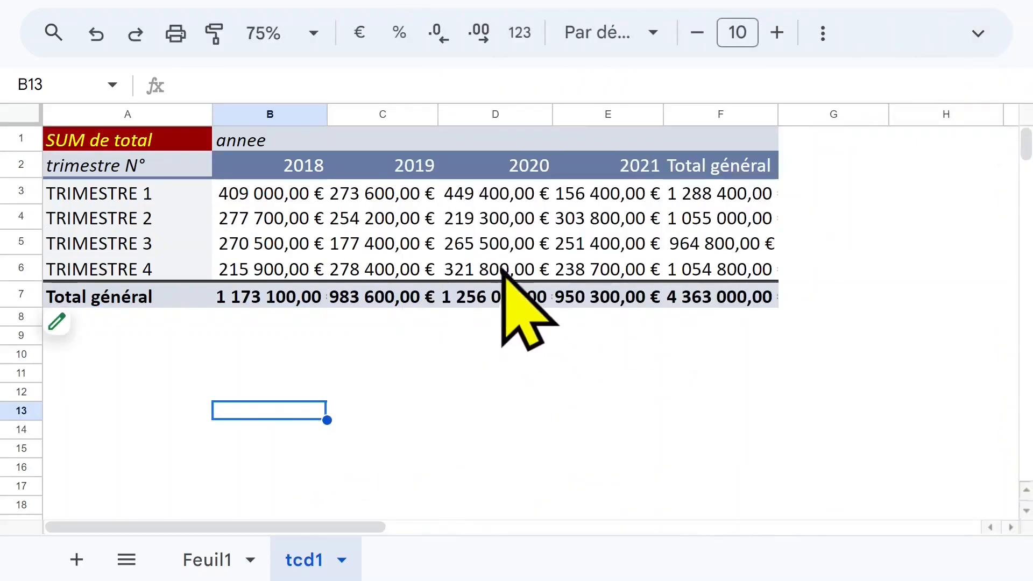
- Compare the total column on the Feuil1 sheet with the quarterly and yearly totals in the tcd1 pivot table
{"action": "left_click", "coordinate": [489, 242]}
{"action": "left_click", "coordinate": [205, 560]}
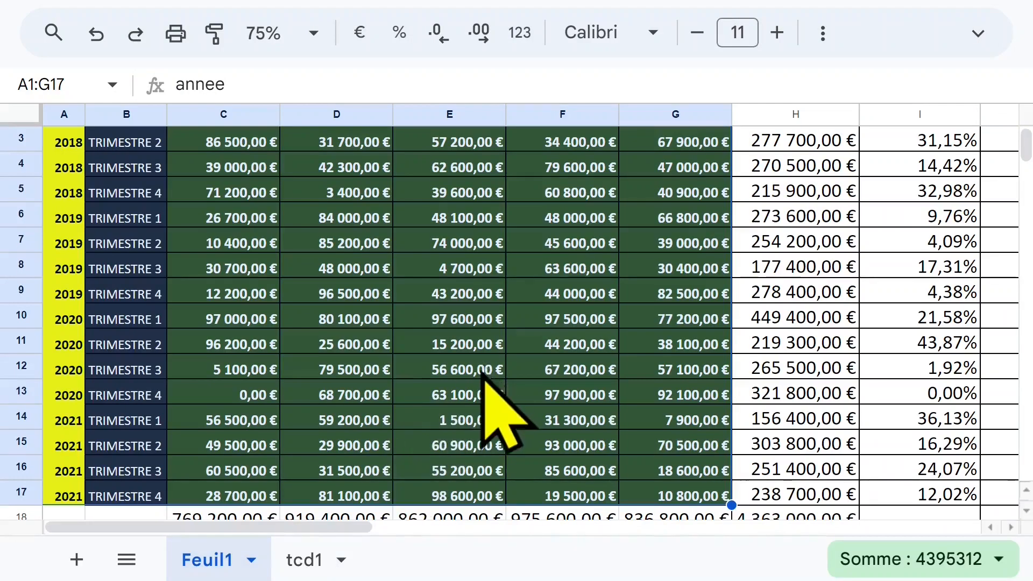
{"action": "left_click", "coordinate": [801, 215]}
{"action": "scroll", "coordinate": [802, 215], "scroll_direction": "up", "scroll_amount": 2}
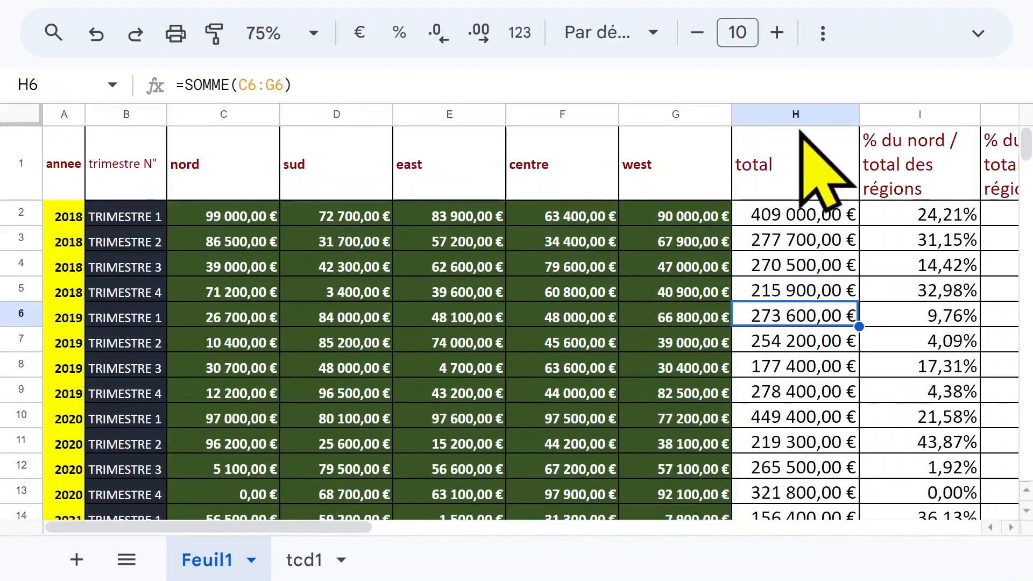
{"action": "left_click", "coordinate": [784, 218]}
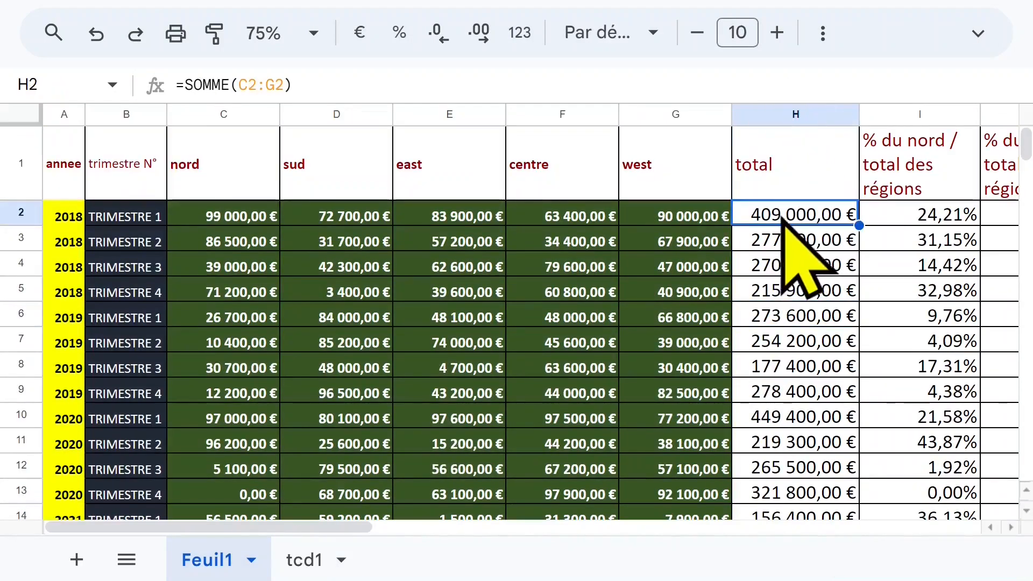
{"action": "left_click", "coordinate": [304, 560]}
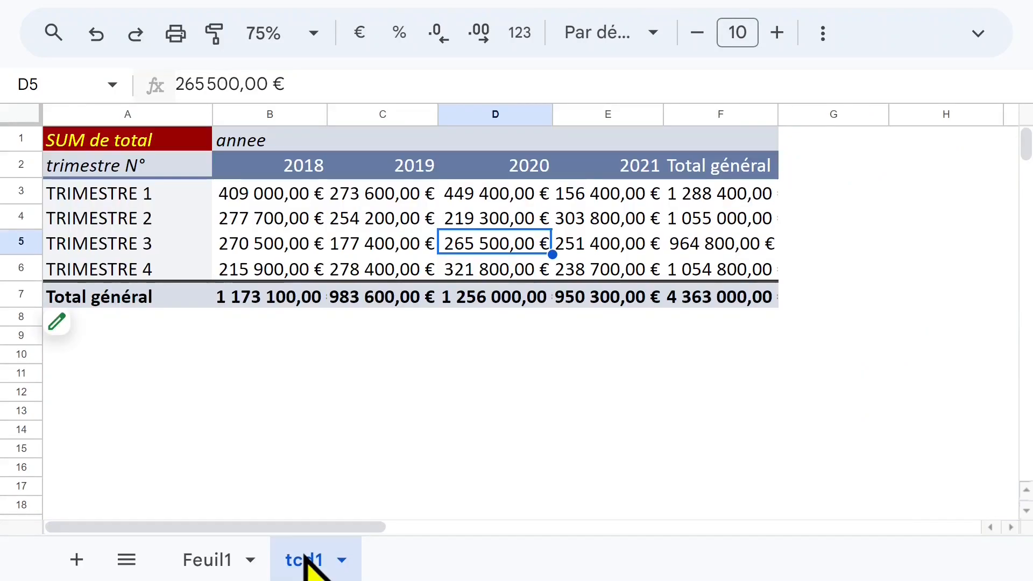
{"action": "left_click", "coordinate": [268, 237]}
{"action": "left_click", "coordinate": [497, 237]}
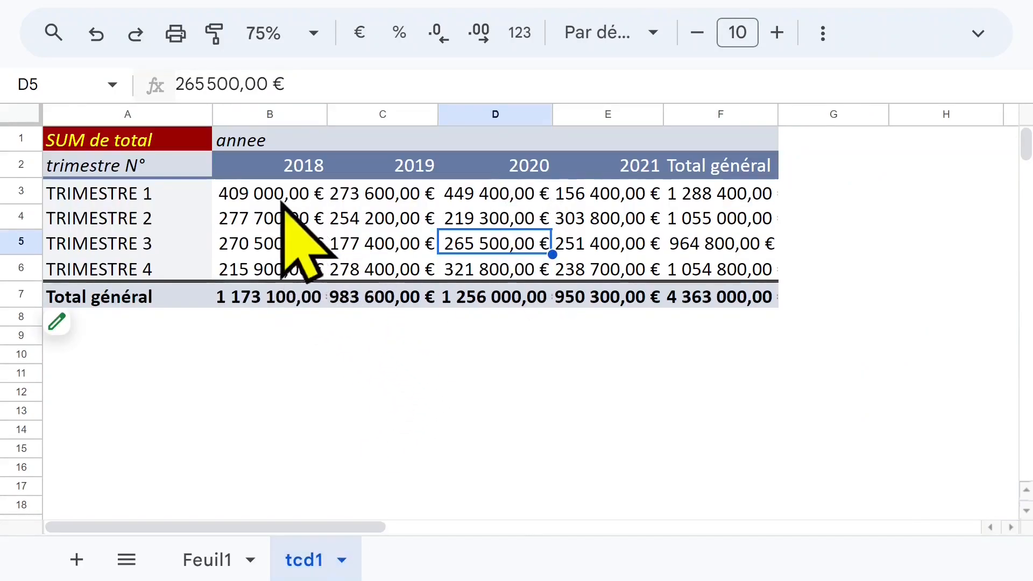
{"action": "left_click", "coordinate": [266, 197]}
{"action": "left_click_drag", "start_coordinate": [271, 199], "coordinate": [752, 268]}
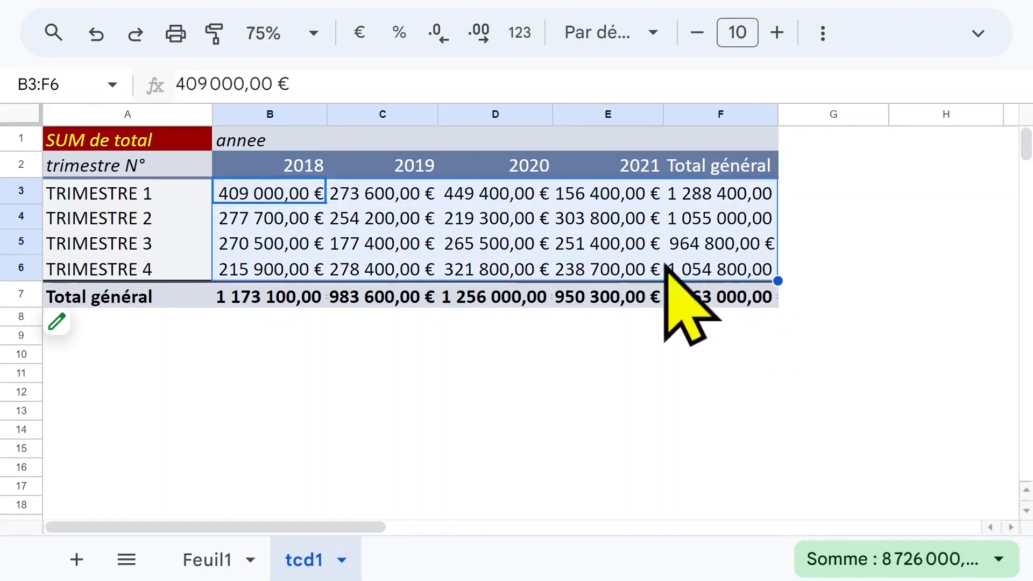
- Show the total values as a percentage of the column total in the pivot table editor and close it
{"action": "left_click", "coordinate": [104, 224]}
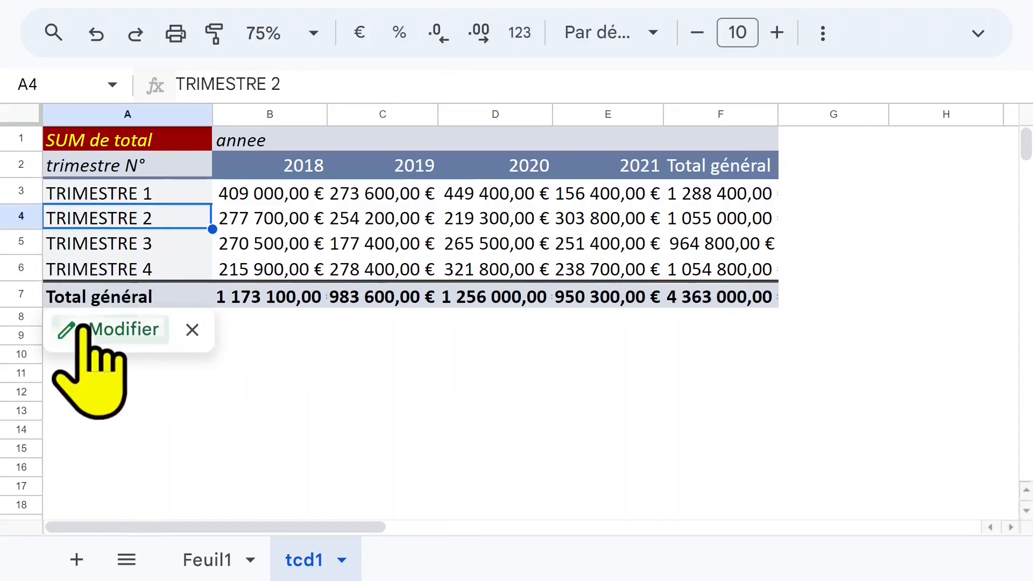
{"action": "left_click", "coordinate": [85, 328]}
{"action": "left_click_drag", "start_coordinate": [742, 376], "coordinate": [743, 496]}
{"action": "left_click", "coordinate": [679, 371]}
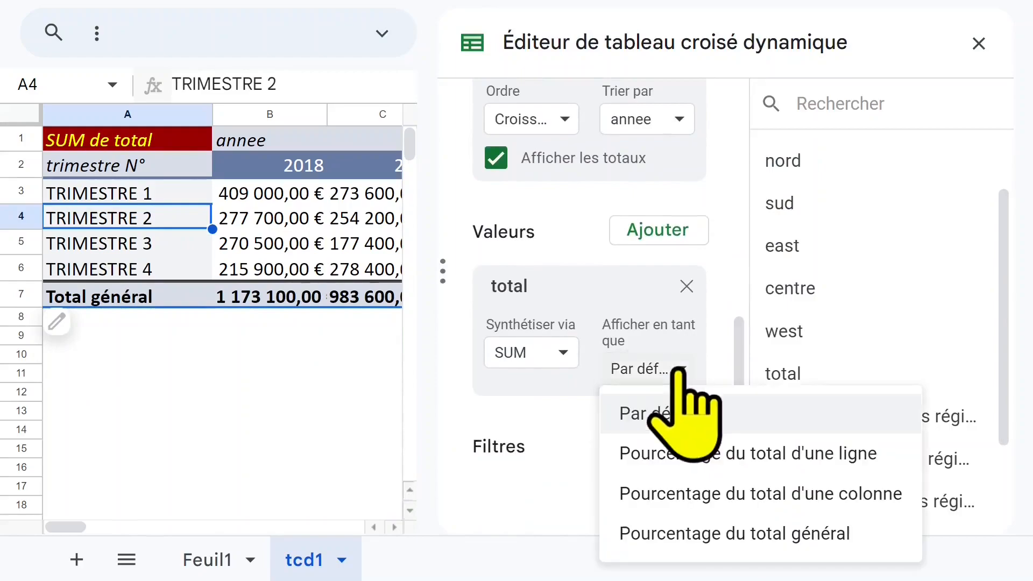
{"action": "left_click", "coordinate": [685, 498]}
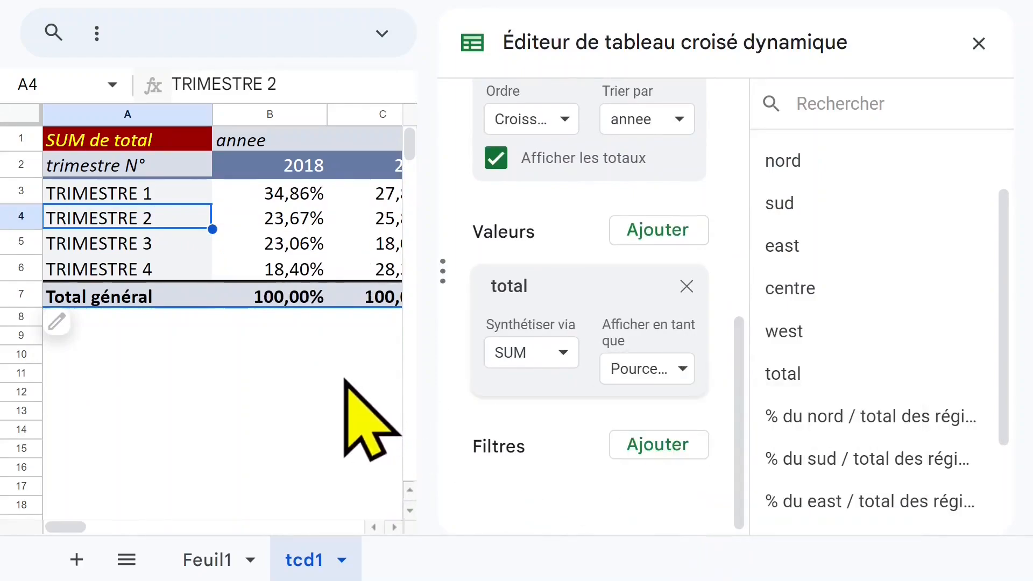
{"action": "left_click", "coordinate": [369, 375]}
{"action": "left_click", "coordinate": [978, 43]}
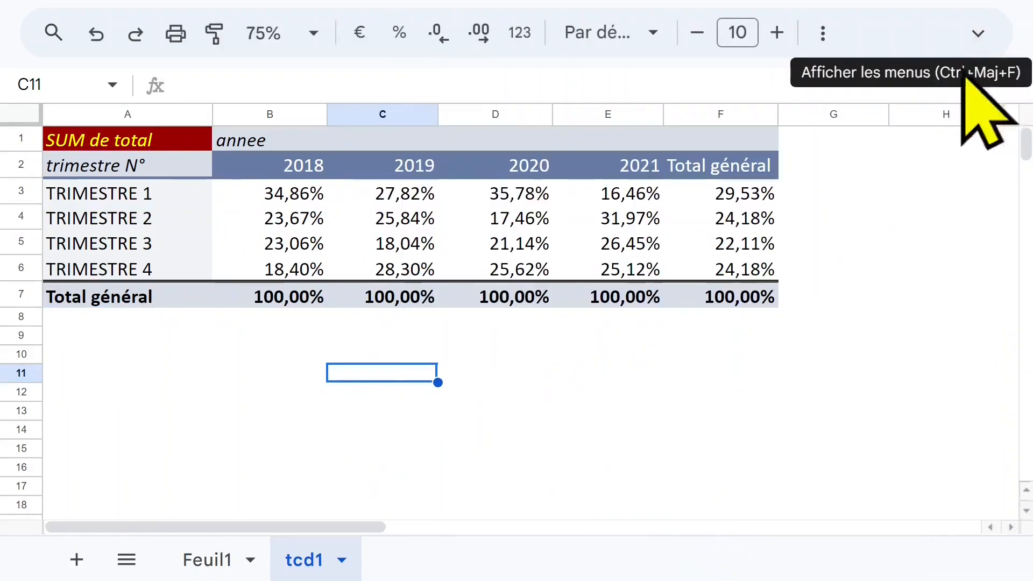
- Copy the whole pivot table A1:F7 and paste the copy below it starting at cell A15
{"action": "left_click_drag", "start_coordinate": [121, 144], "coordinate": [742, 304]}
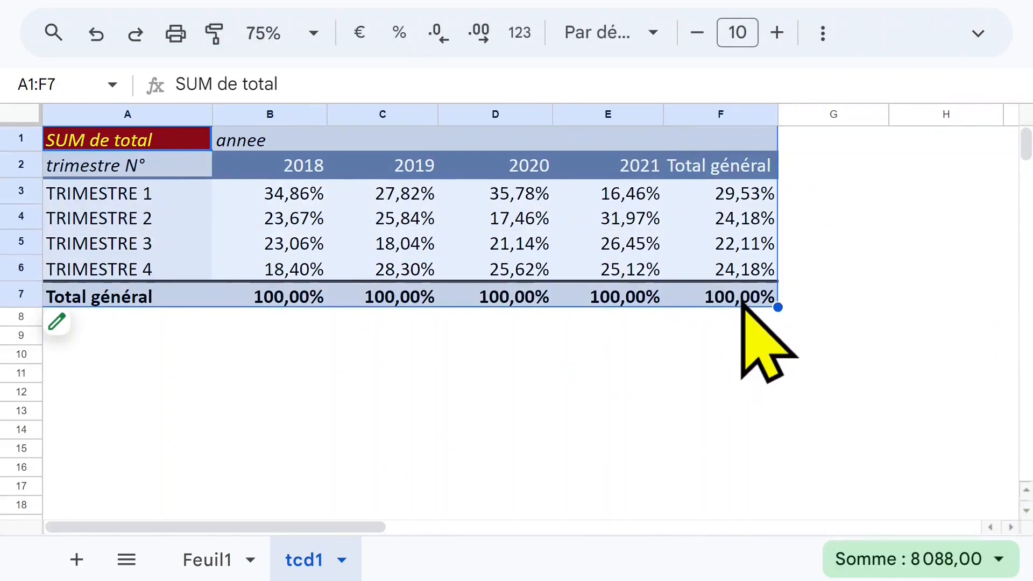
{"action": "scroll", "coordinate": [739, 323], "scroll_direction": "down", "scroll_amount": 2}
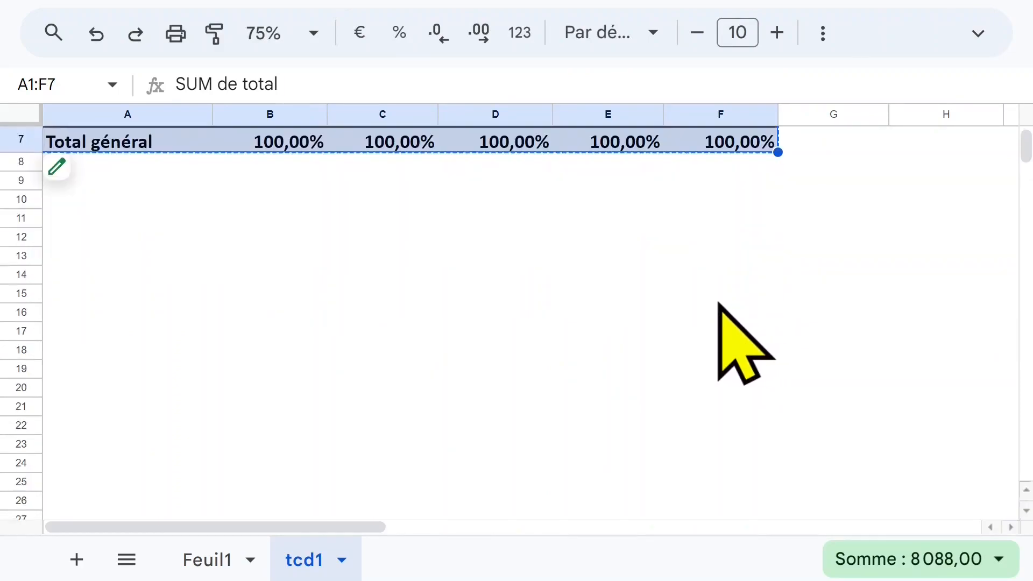
{"action": "left_click", "coordinate": [101, 294]}
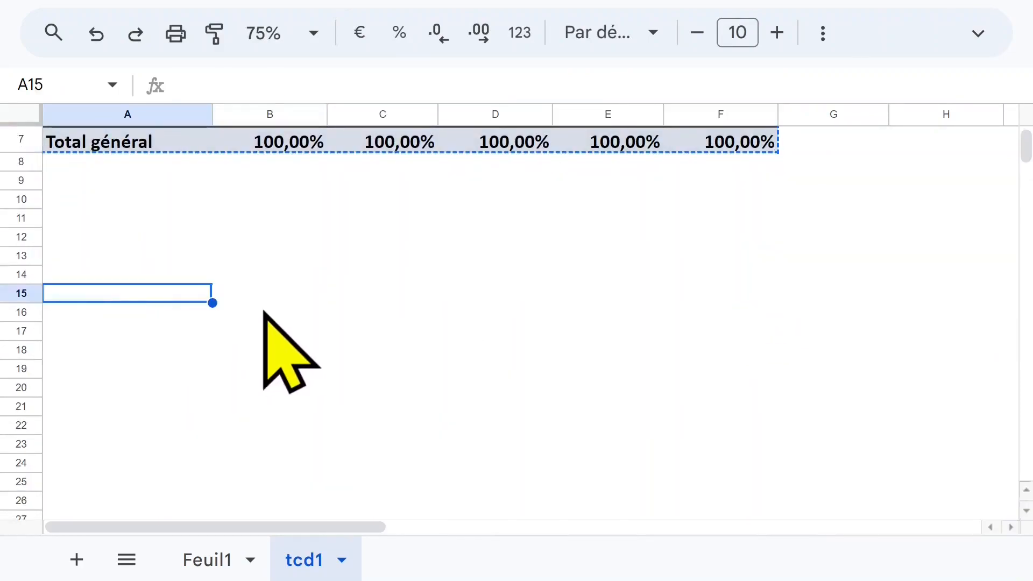
{"action": "key", "text": "ctrl+v"}
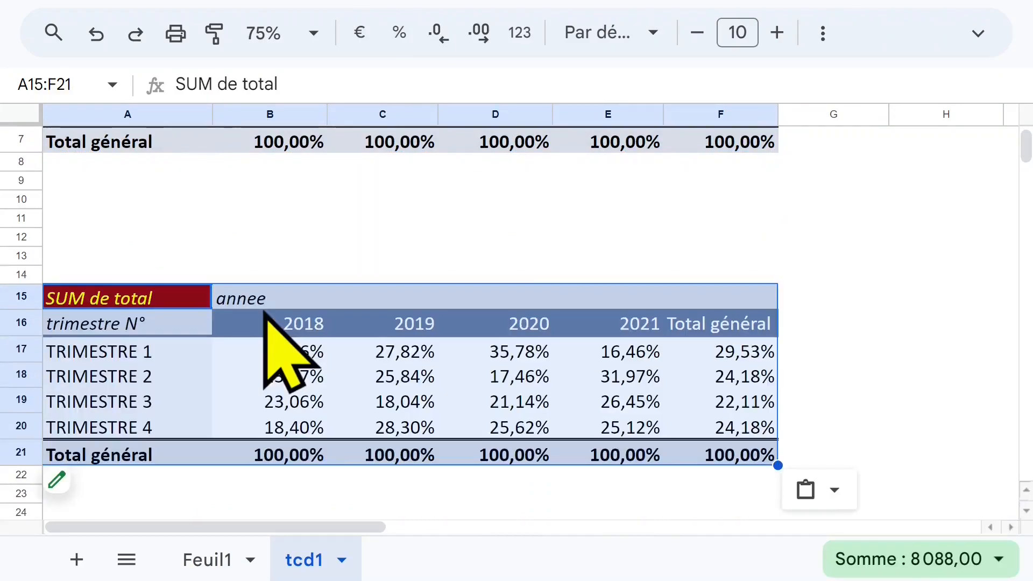
{"action": "scroll", "coordinate": [369, 370], "scroll_direction": "up", "scroll_amount": 2}
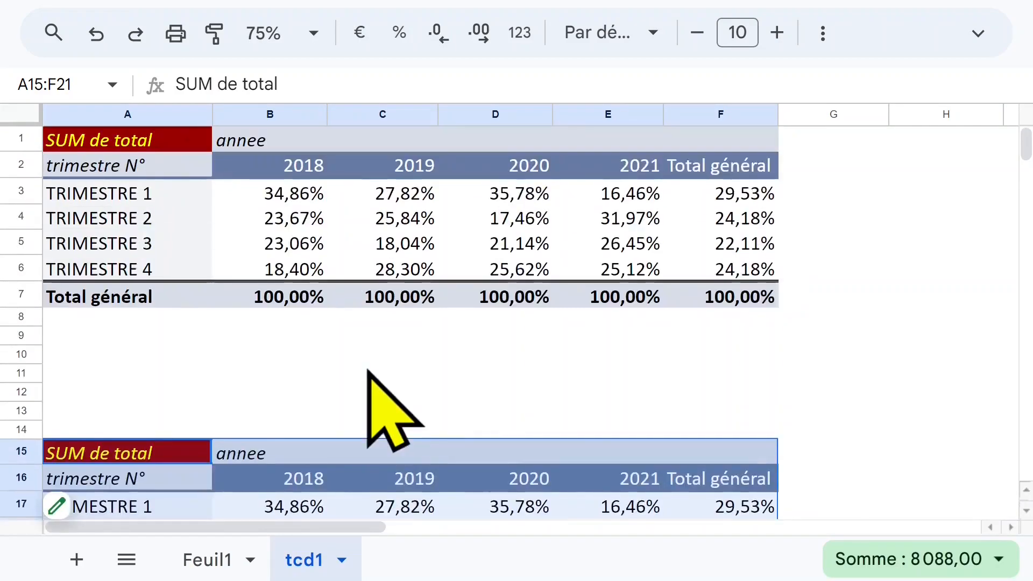
- Show the copied pivot table's total values as a percentage of the row total and close the editor
{"action": "scroll", "coordinate": [381, 409], "scroll_direction": "down", "scroll_amount": 3}
{"action": "left_click", "coordinate": [301, 344]}
{"action": "left_click", "coordinate": [296, 293]}
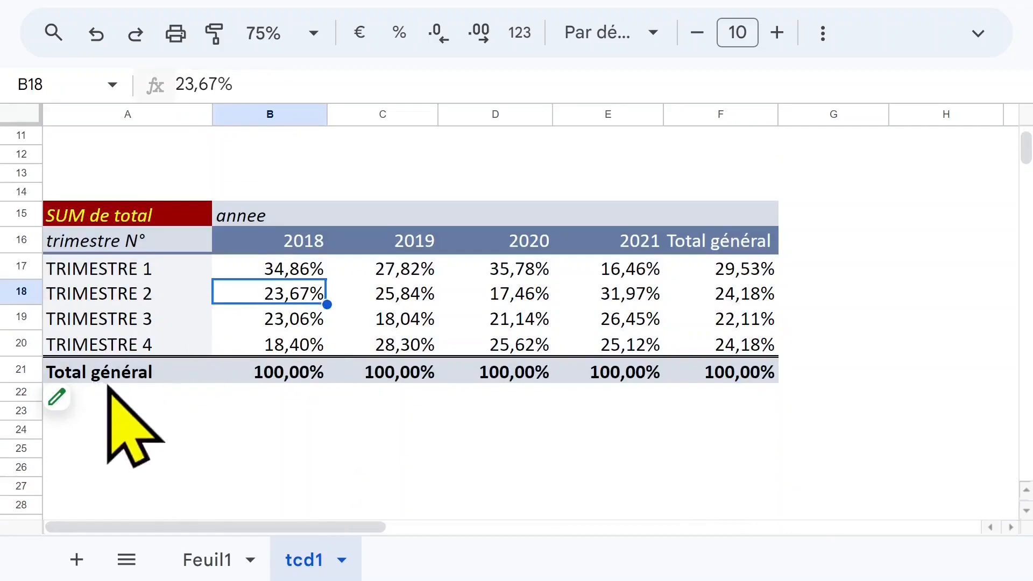
{"action": "left_click", "coordinate": [98, 404]}
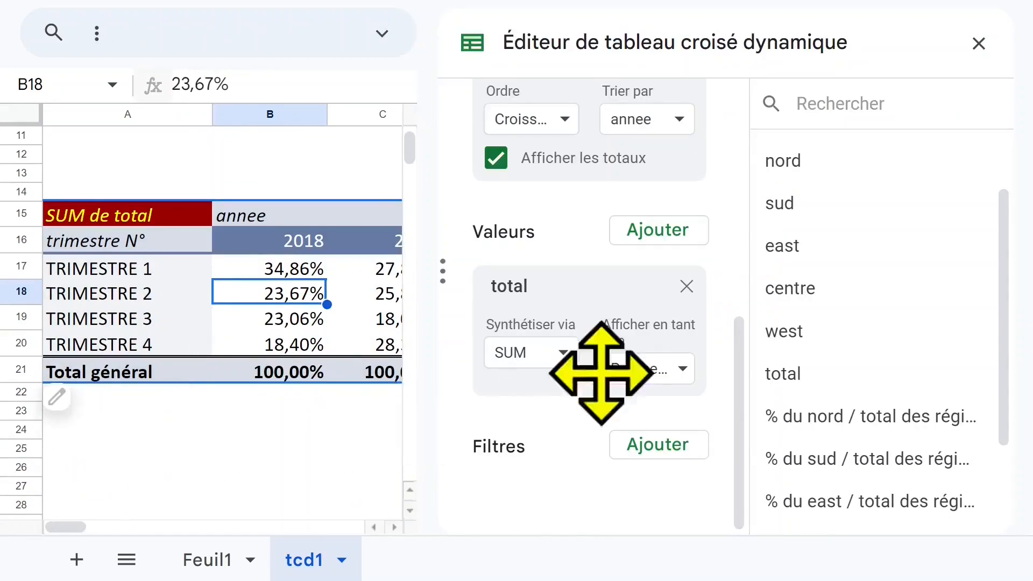
{"action": "left_click", "coordinate": [682, 370]}
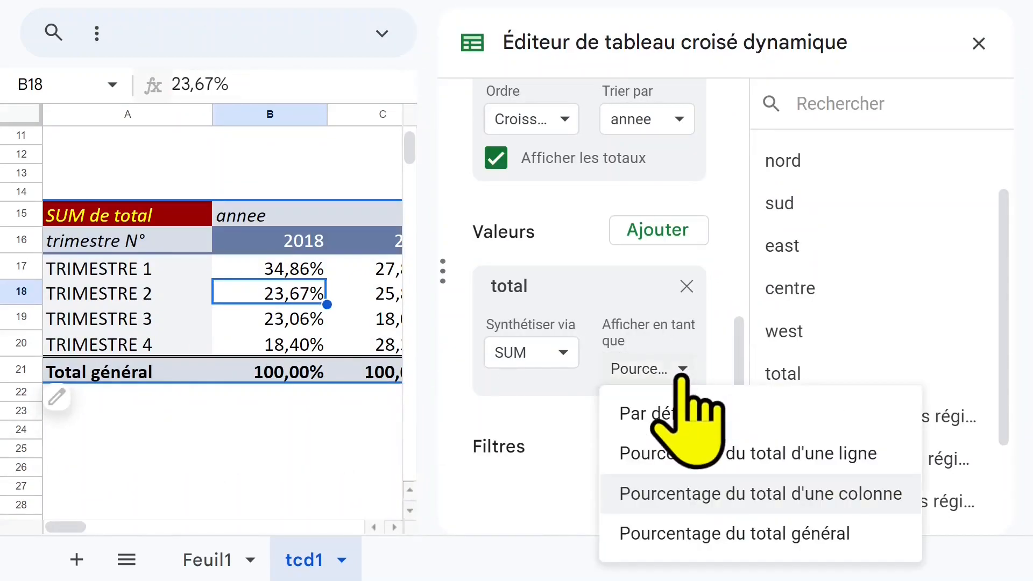
{"action": "left_click", "coordinate": [716, 453]}
{"action": "left_click", "coordinate": [289, 411]}
{"action": "scroll", "coordinate": [408, 387], "scroll_direction": "up", "scroll_amount": 3}
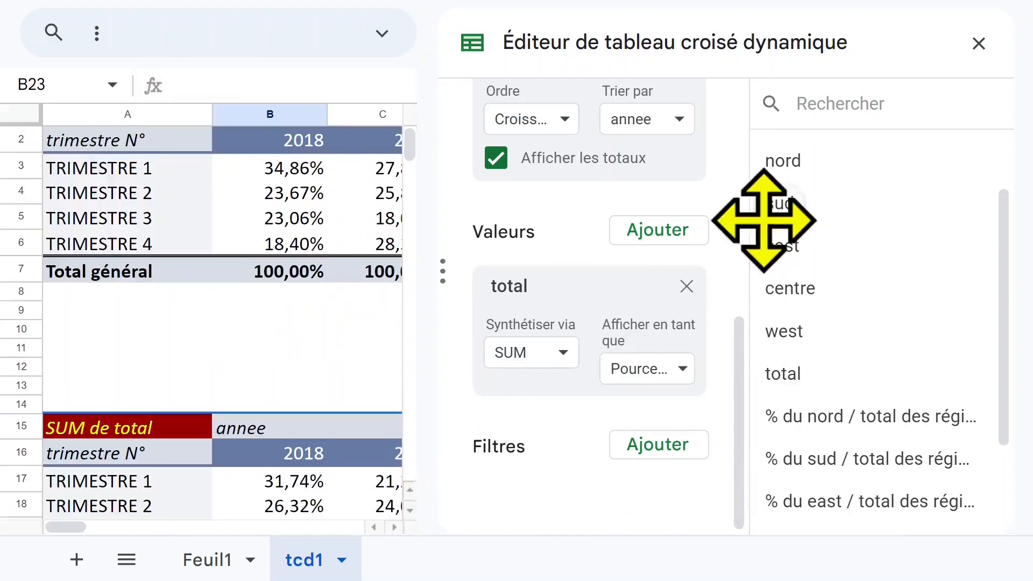
{"action": "left_click", "coordinate": [979, 43]}
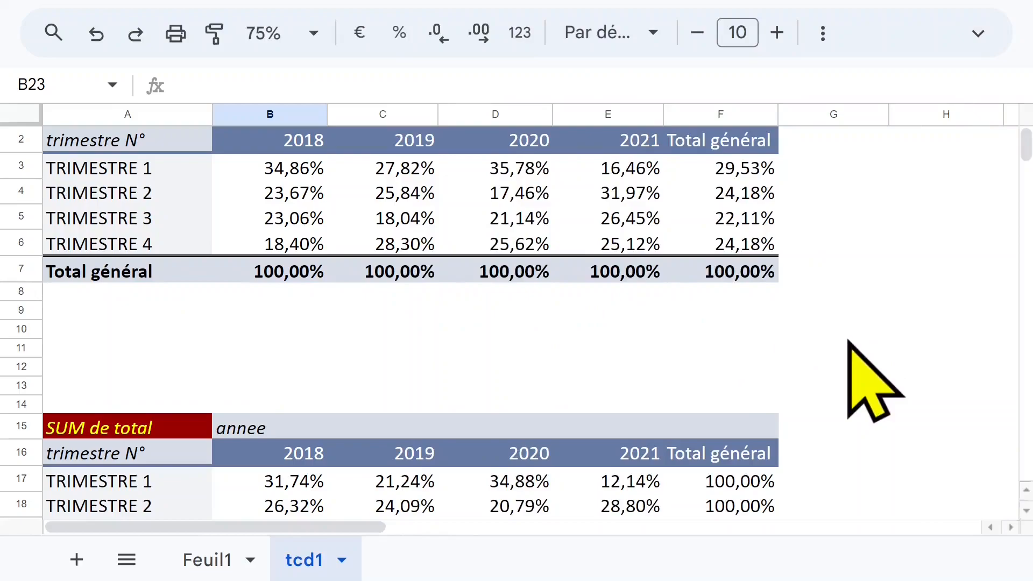
- Delete the empty rows 10 to 12 between the two pivot tables
{"action": "scroll", "coordinate": [848, 342], "scroll_direction": "down", "scroll_amount": 3}
{"action": "scroll", "coordinate": [848, 341], "scroll_direction": "up", "scroll_amount": 3}
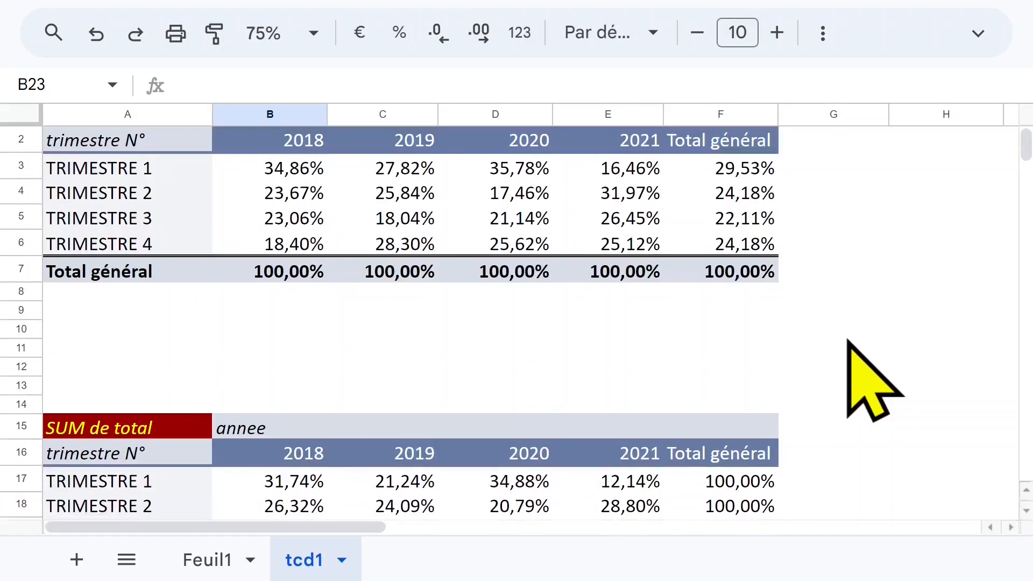
{"action": "left_click_drag", "start_coordinate": [27, 329], "coordinate": [27, 366]}
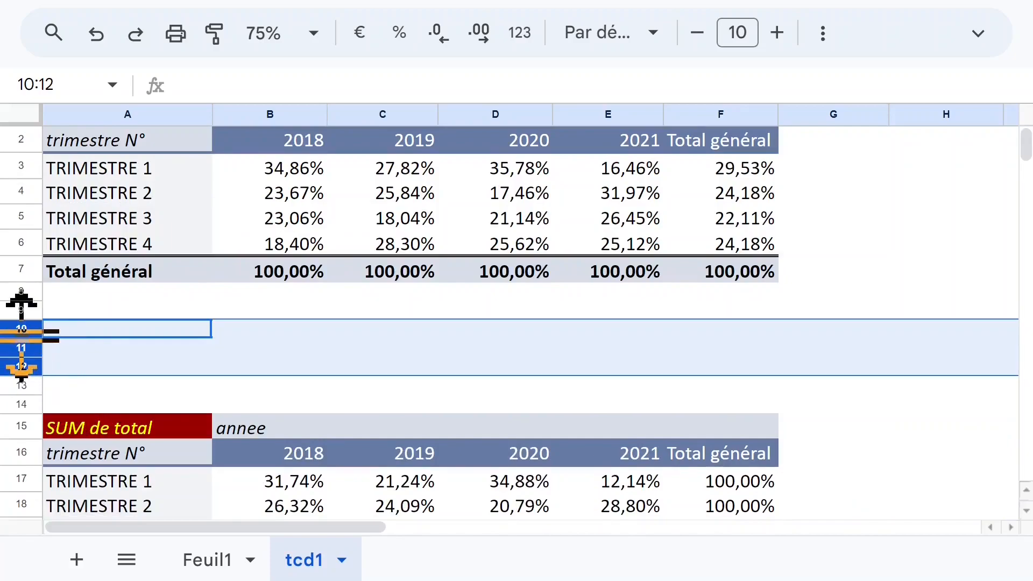
{"action": "right_click", "coordinate": [24, 330]}
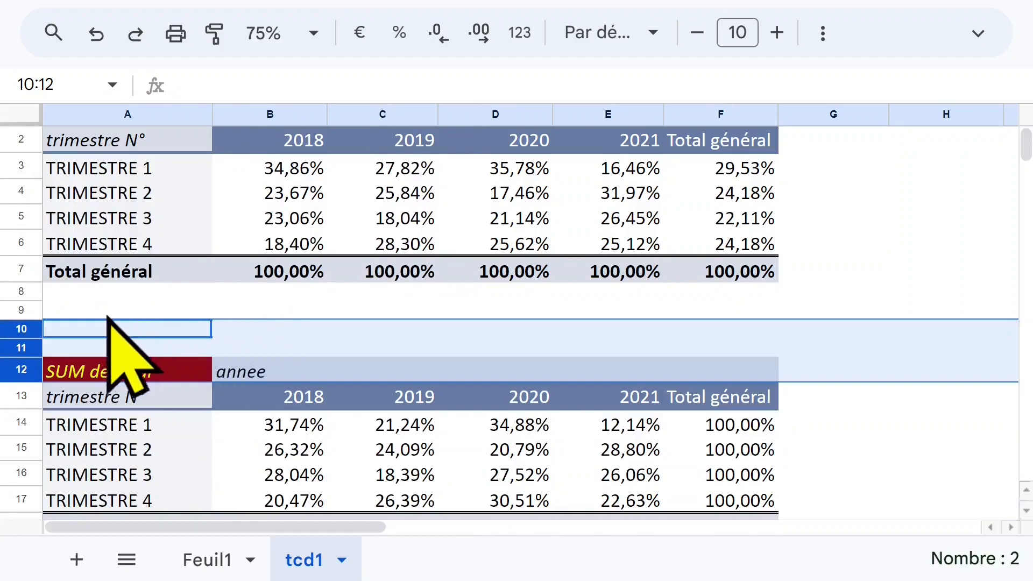
- Delete two more empty rows above the second pivot table so it starts at row 10
{"action": "left_click", "coordinate": [22, 310]}
{"action": "right_click", "coordinate": [24, 314]}
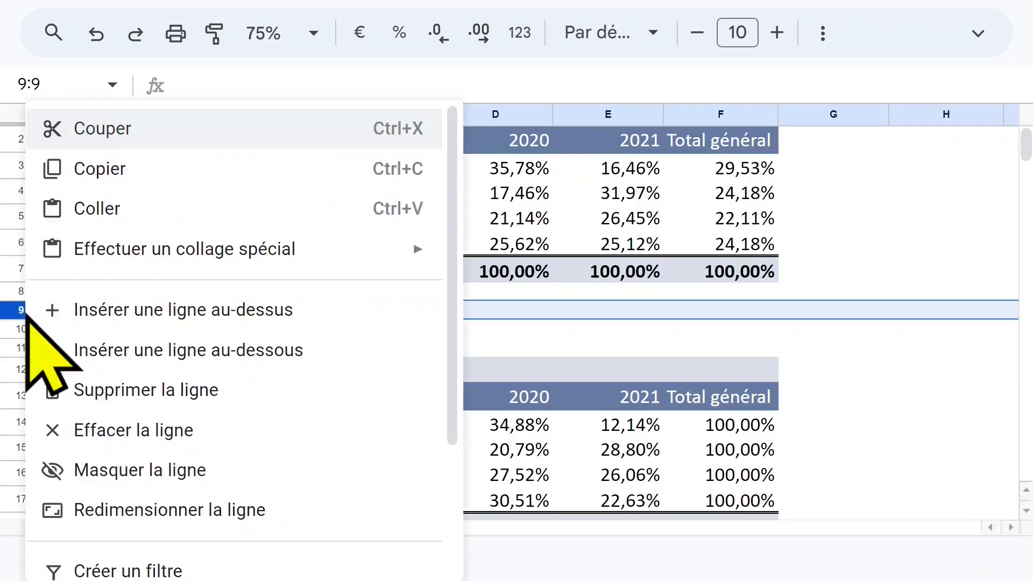
{"action": "left_click", "coordinate": [97, 391]}
{"action": "right_click", "coordinate": [22, 310]}
{"action": "left_click", "coordinate": [155, 391]}
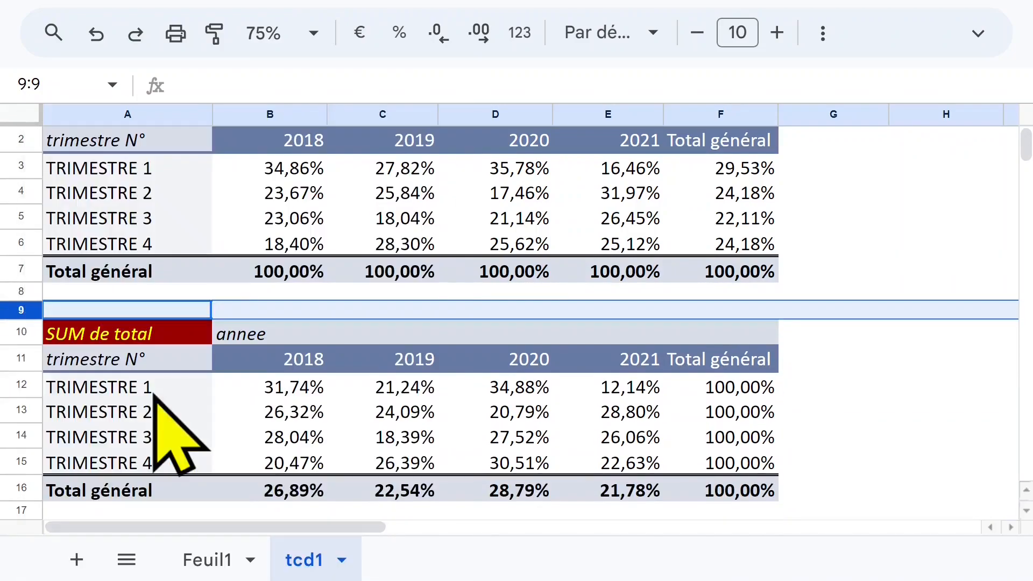
{"action": "left_click", "coordinate": [894, 311]}
{"action": "left_click", "coordinate": [846, 390]}
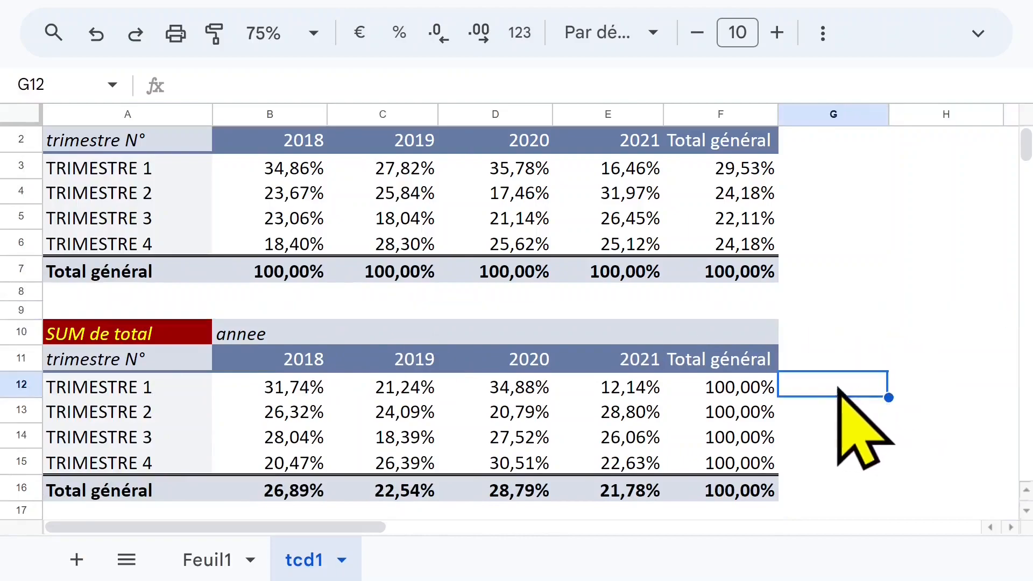
- Delete the empty row 8 so a single blank row separates the two pivot tables
{"action": "scroll", "coordinate": [715, 377], "scroll_direction": "up", "scroll_amount": 1}
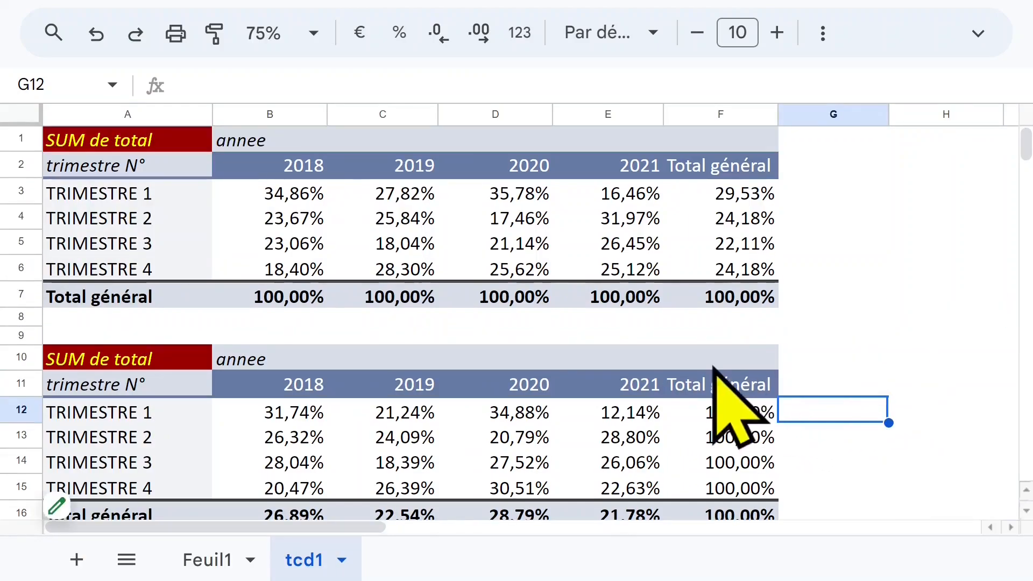
{"action": "left_click", "coordinate": [24, 318]}
{"action": "right_click", "coordinate": [22, 319]}
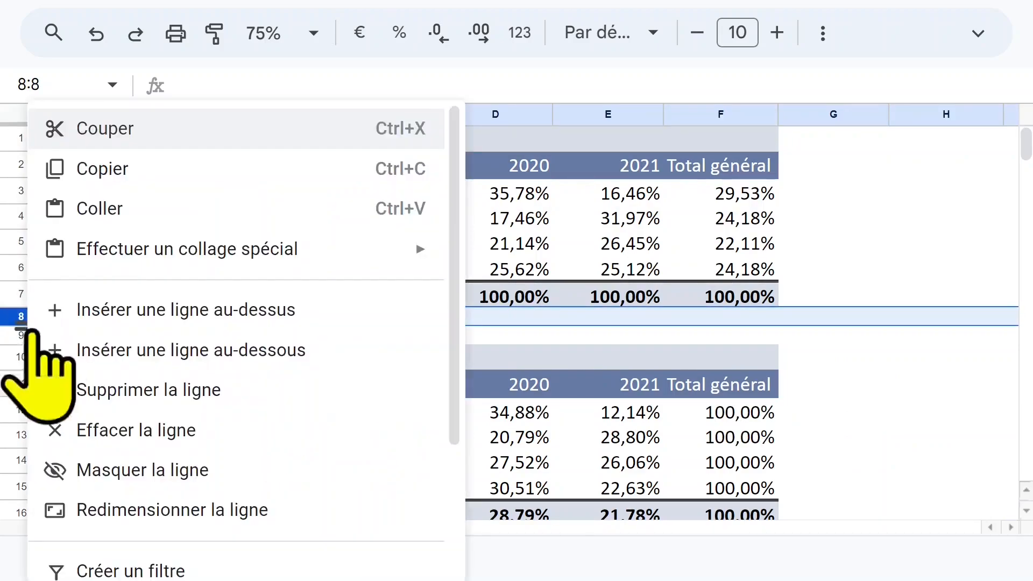
{"action": "left_click", "coordinate": [105, 390]}
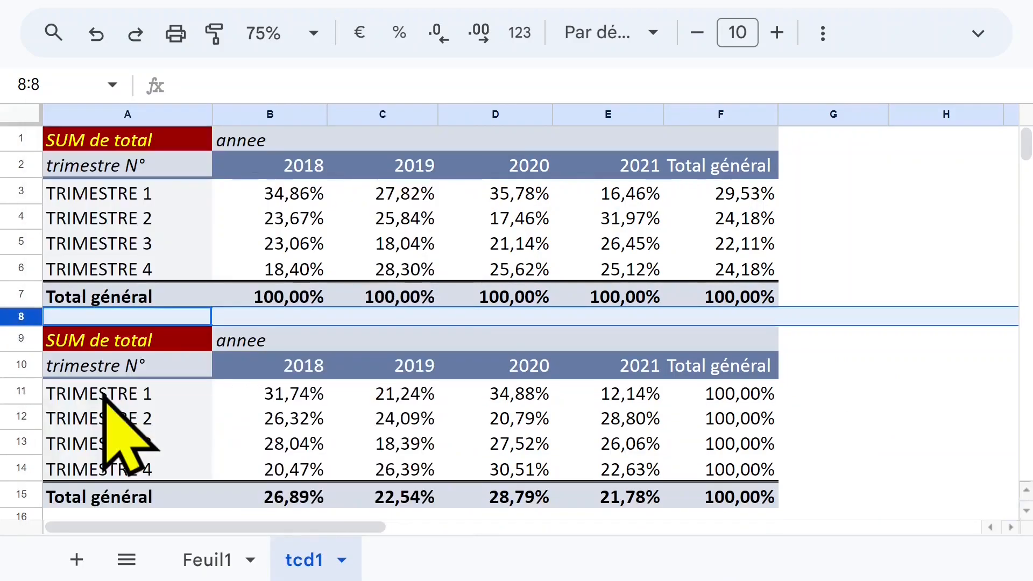
{"action": "left_click", "coordinate": [322, 221]}
{"action": "left_click", "coordinate": [316, 269]}
{"action": "left_click", "coordinate": [272, 193]}
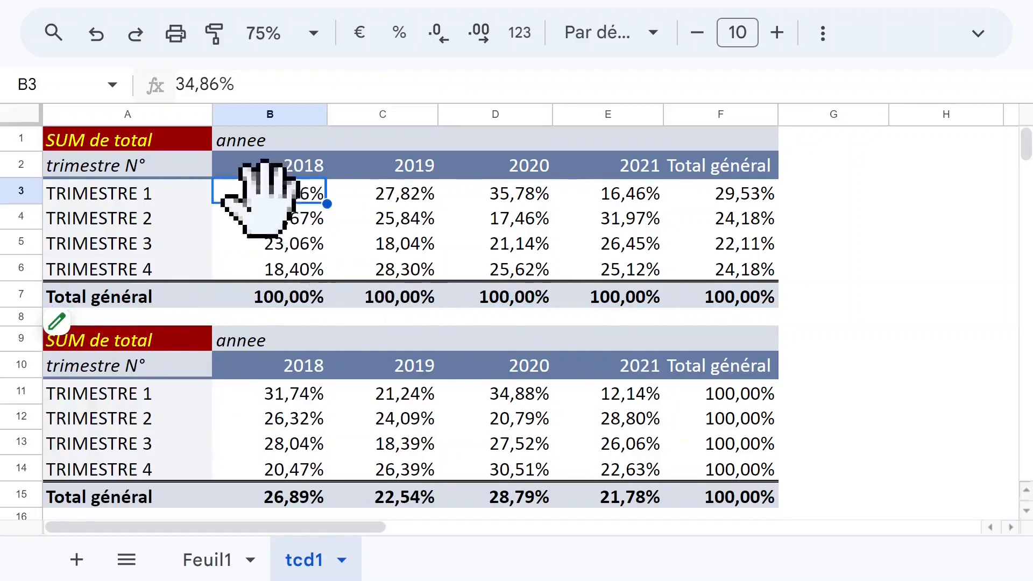
{"action": "left_click", "coordinate": [492, 194]}
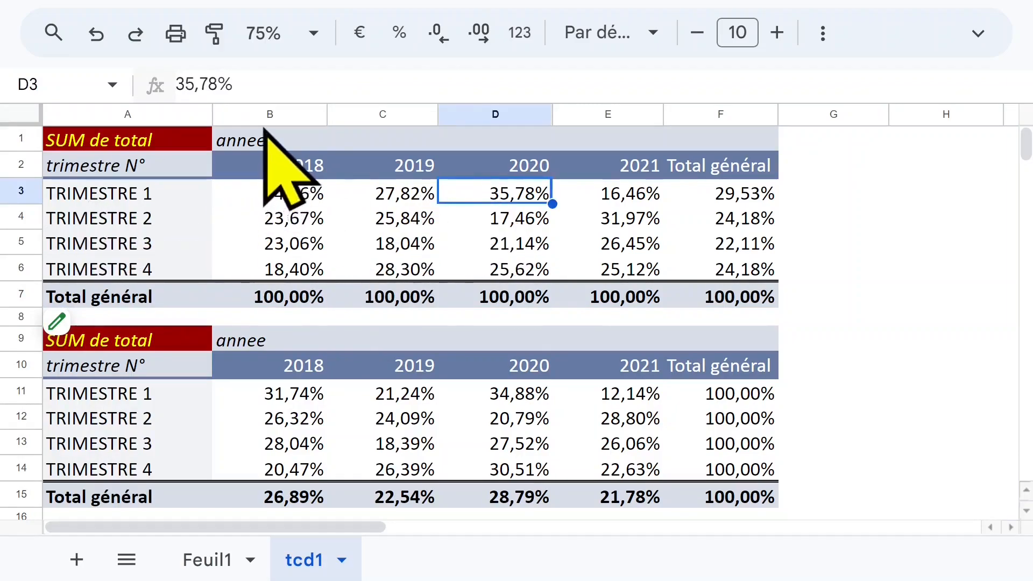
{"action": "left_click", "coordinate": [305, 415]}
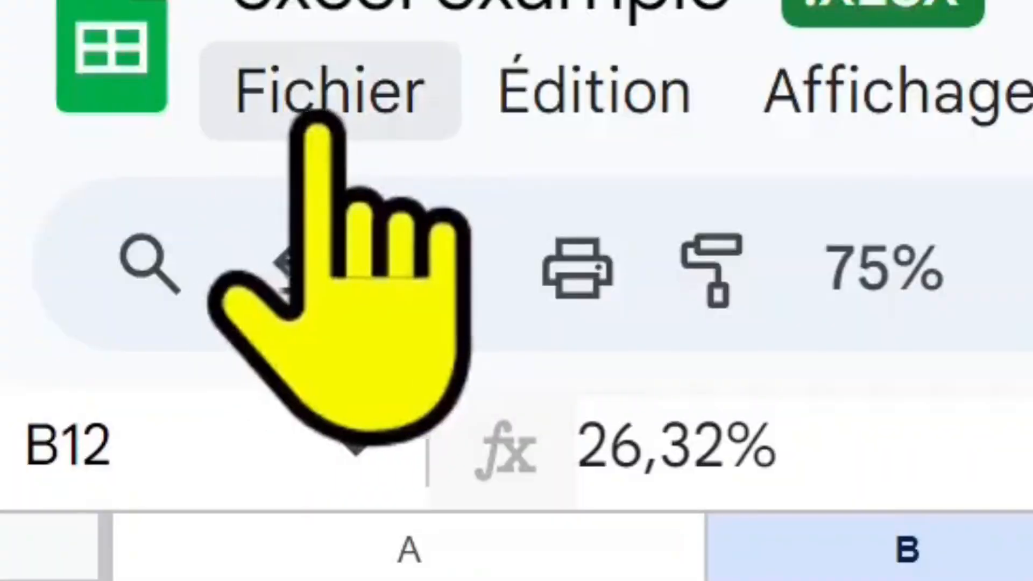
- Download the spreadsheet in PDF (.pdf) format
{"action": "left_click", "coordinate": [317, 107]}
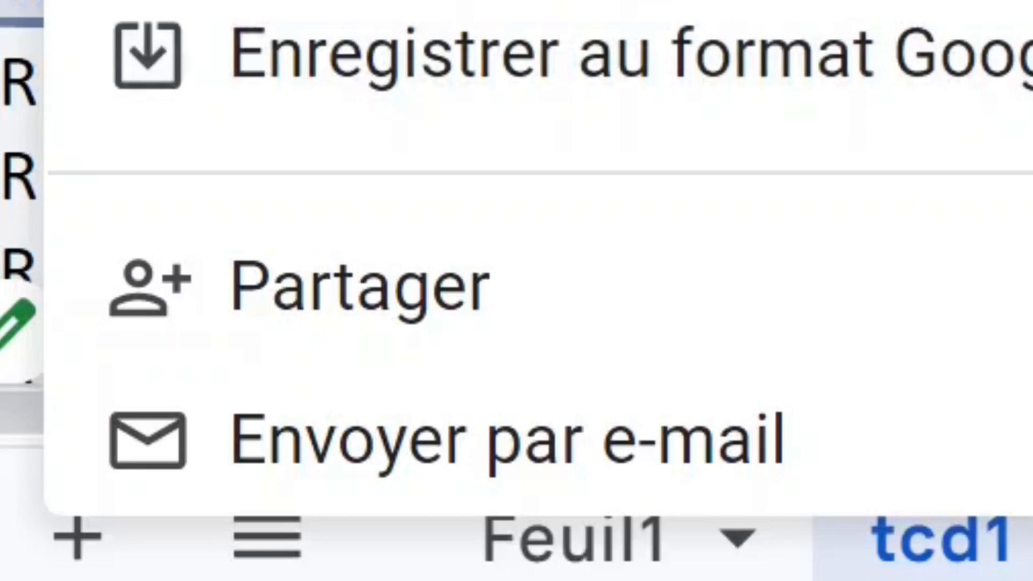
{"action": "left_click_drag", "start_coordinate": [712, 246], "coordinate": [713, 333]}
{"action": "mouse_move", "coordinate": [1032, 251]}
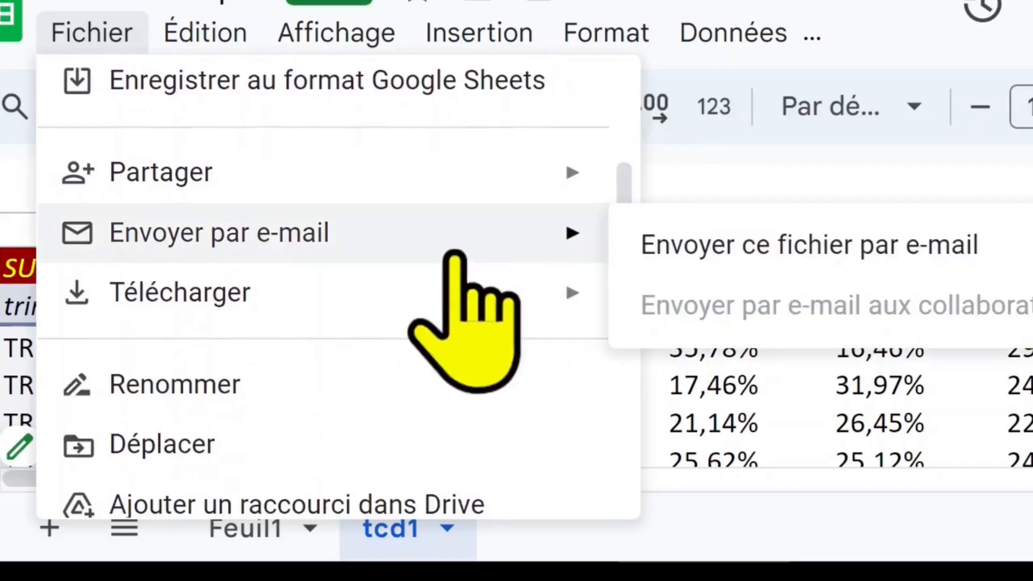
{"action": "mouse_move", "coordinate": [490, 304]}
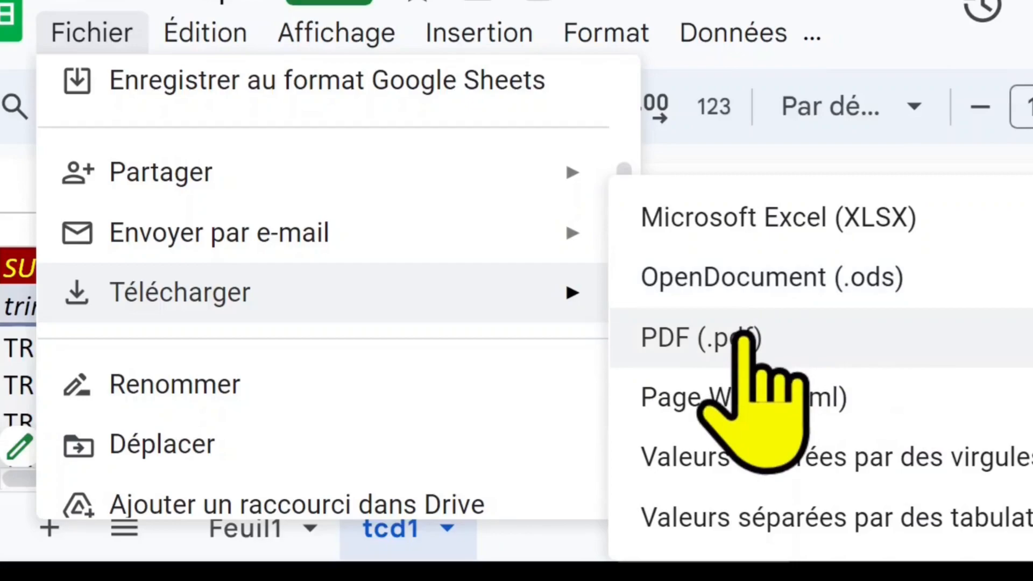
{"action": "left_click", "coordinate": [745, 338]}
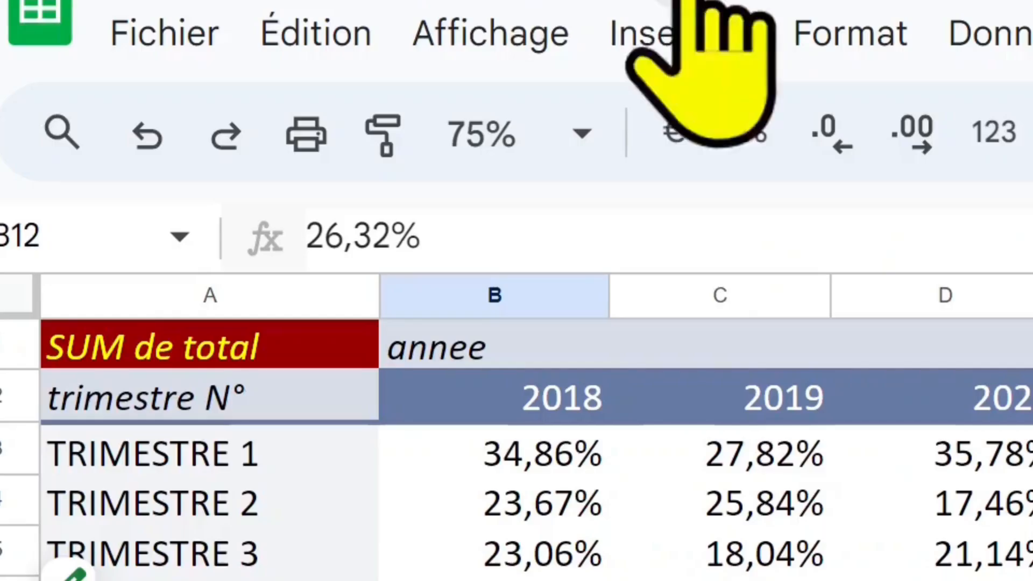
- Download the spreadsheet in Microsoft Excel (XLSX) format
{"action": "left_click", "coordinate": [177, 35]}
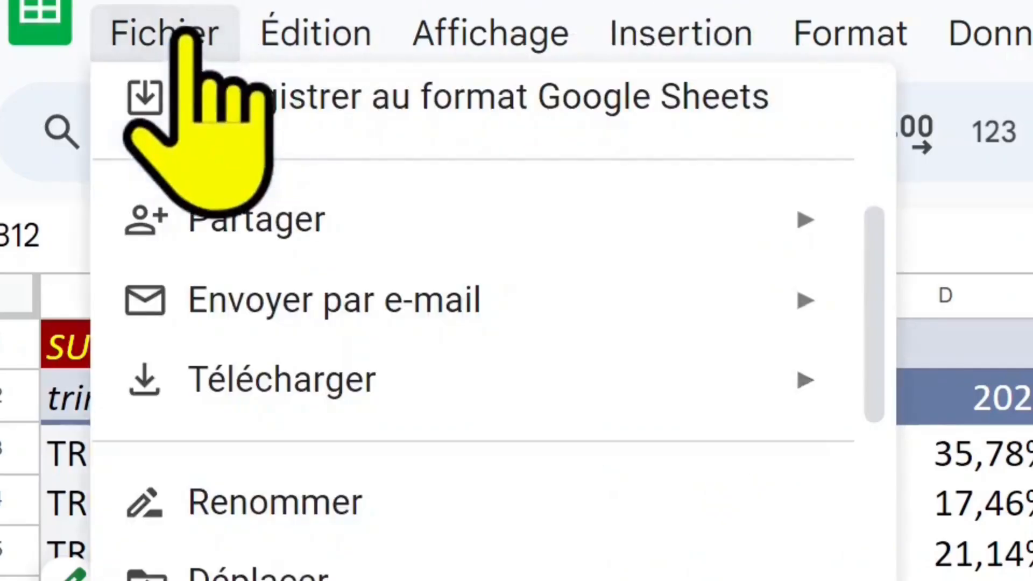
{"action": "mouse_move", "coordinate": [281, 397]}
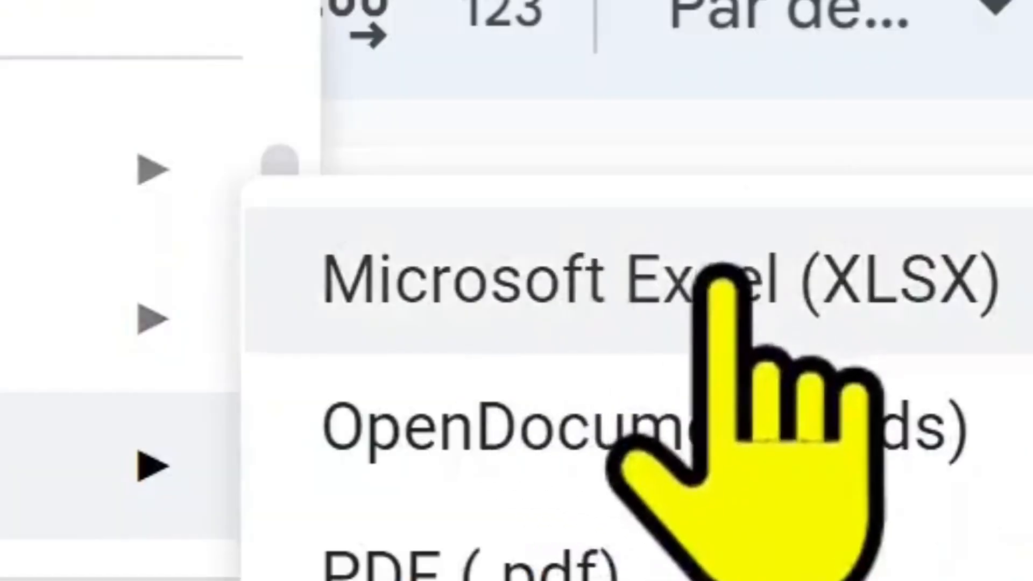
{"action": "left_click", "coordinate": [721, 277]}
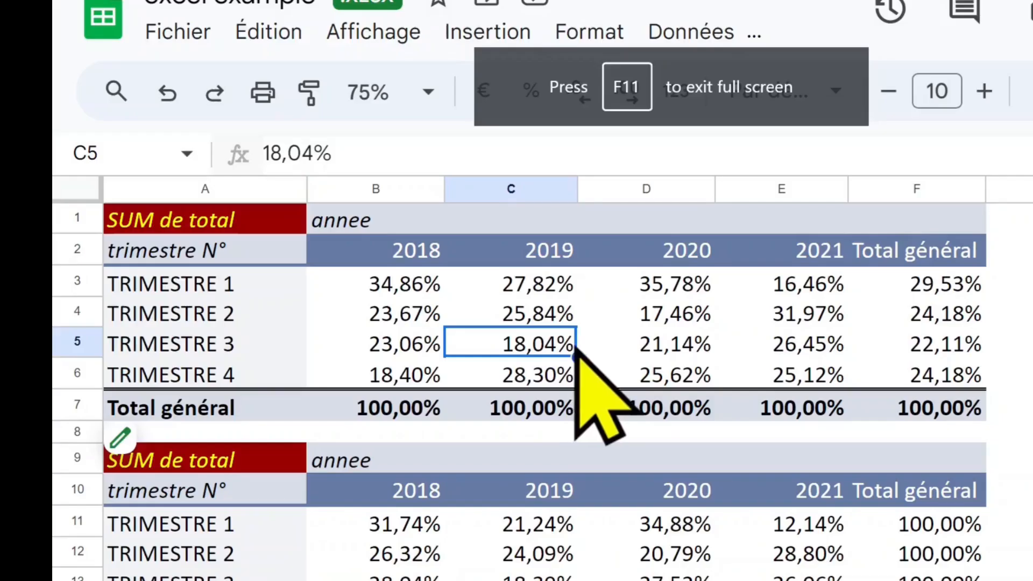
{"action": "scroll", "coordinate": [611, 409], "scroll_direction": "down", "scroll_amount": 3}
{"action": "scroll", "coordinate": [581, 377], "scroll_direction": "down", "scroll_amount": 2}
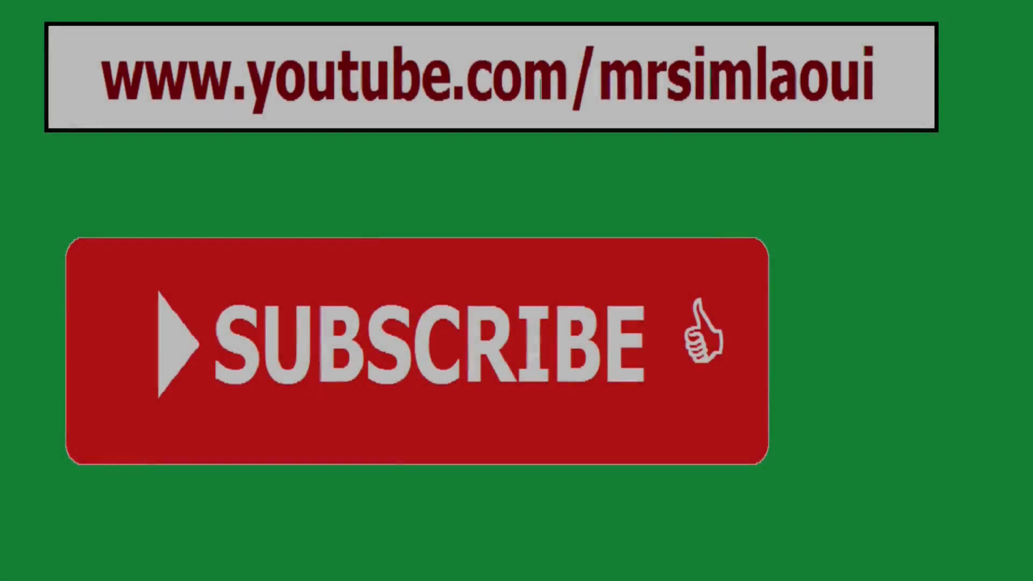